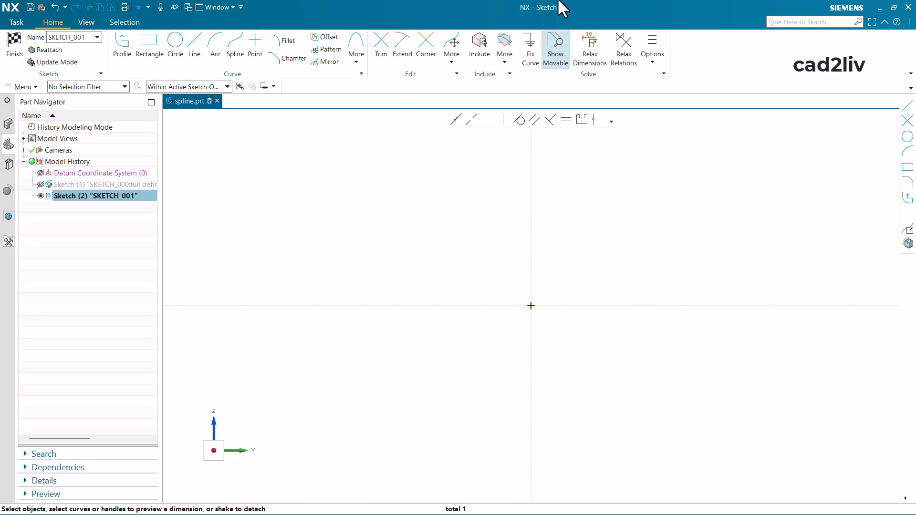
- Sketch a five-point Through Points studio spline of degree 3 above the origin and reposition its second and third points to flatten the wave
{"action": "left_click", "coordinate": [233, 44]}
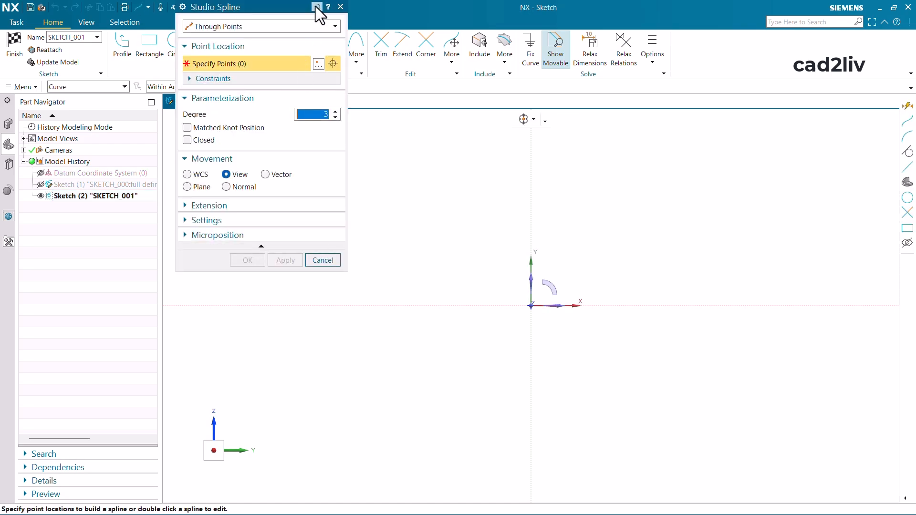
{"action": "left_click_drag", "start_coordinate": [299, 4], "coordinate": [332, 66]}
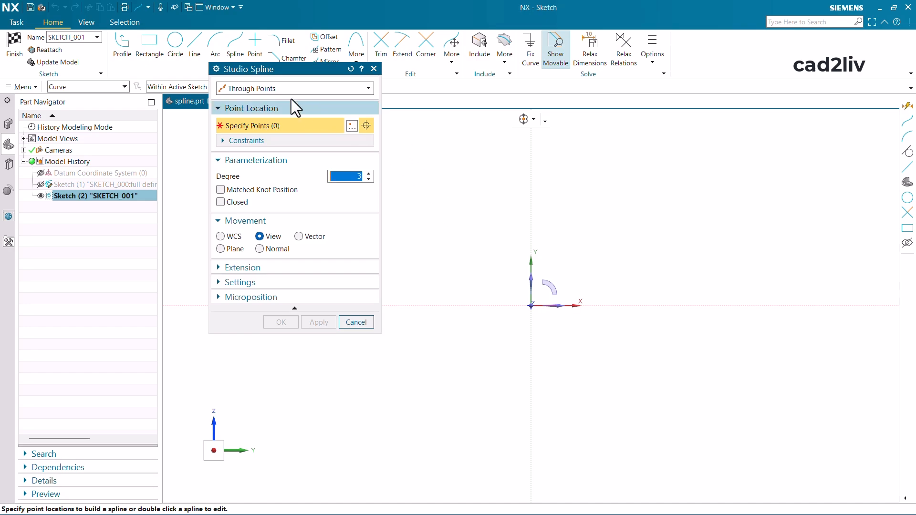
{"action": "left_click", "coordinate": [351, 69]}
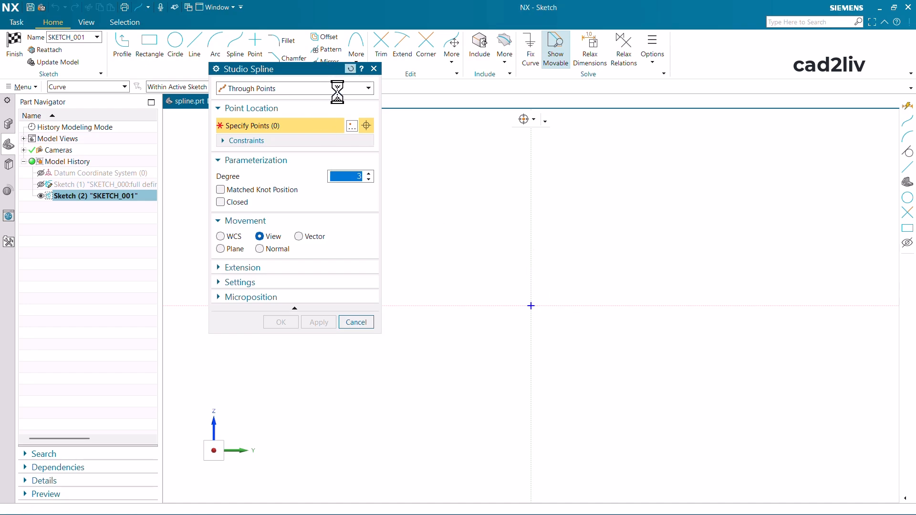
{"action": "left_click", "coordinate": [248, 87]}
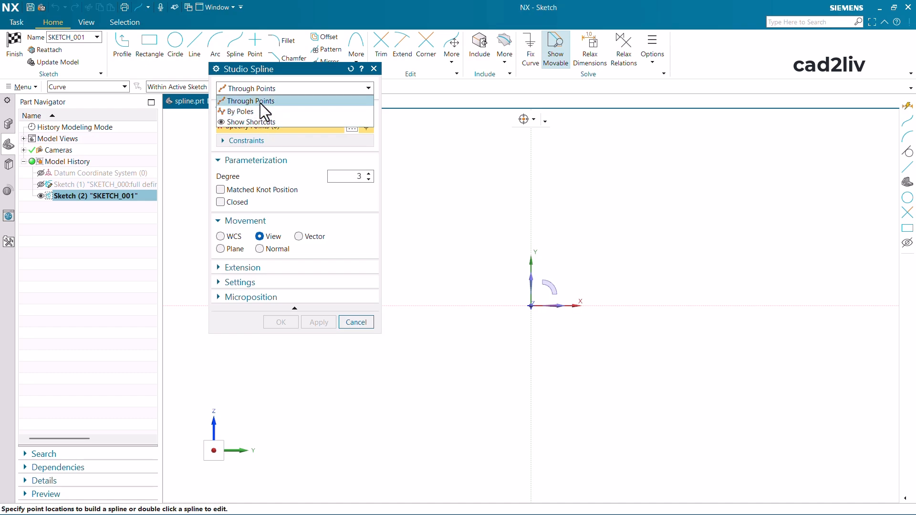
{"action": "left_click", "coordinate": [259, 101]}
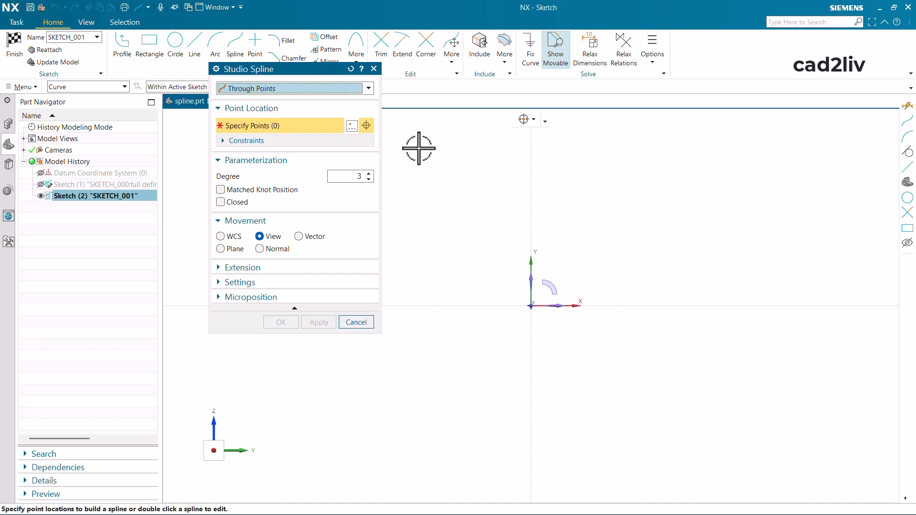
{"action": "left_click", "coordinate": [426, 222]}
{"action": "left_click", "coordinate": [512, 167]}
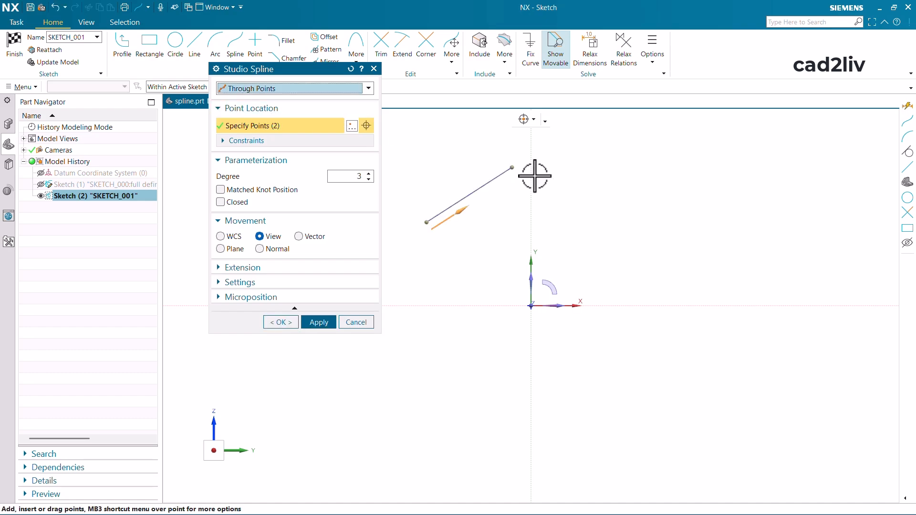
{"action": "left_click", "coordinate": [630, 197]}
{"action": "left_click", "coordinate": [745, 176]}
{"action": "left_click", "coordinate": [801, 190]}
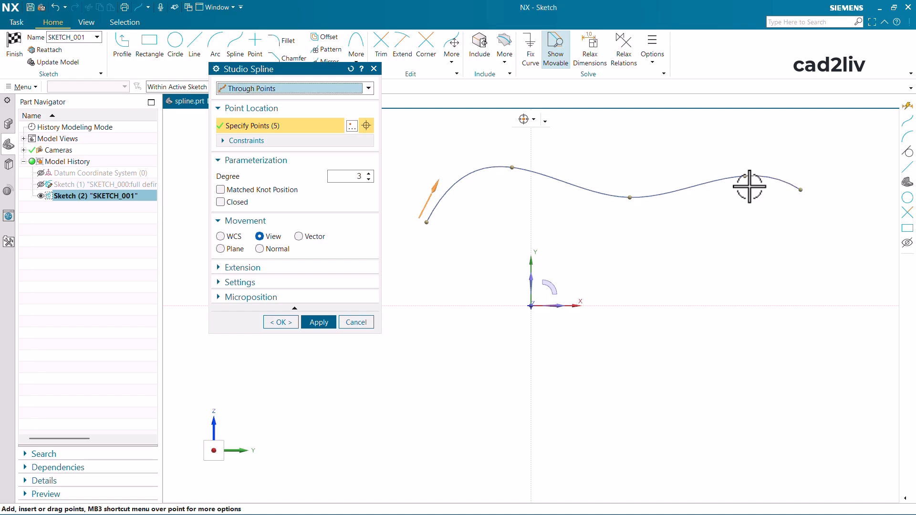
{"action": "left_click_drag", "start_coordinate": [630, 197], "coordinate": [608, 189]}
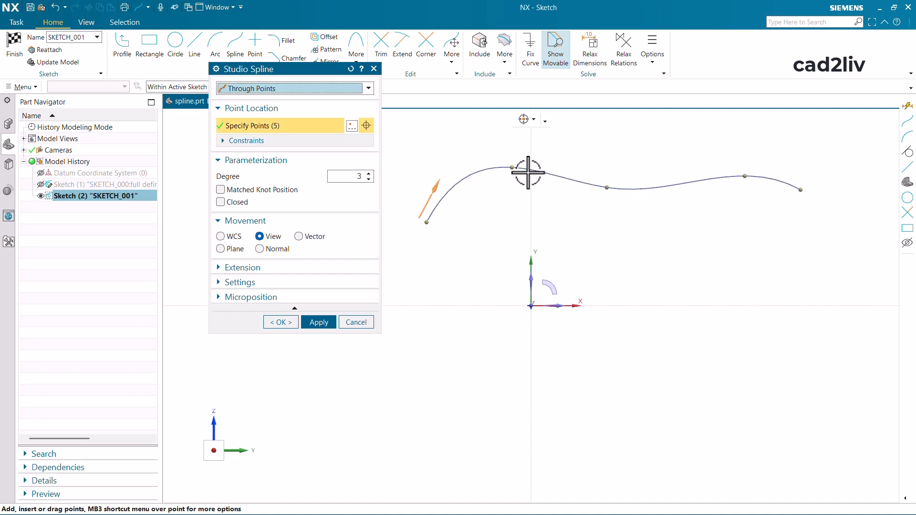
{"action": "left_click_drag", "start_coordinate": [511, 167], "coordinate": [504, 183]}
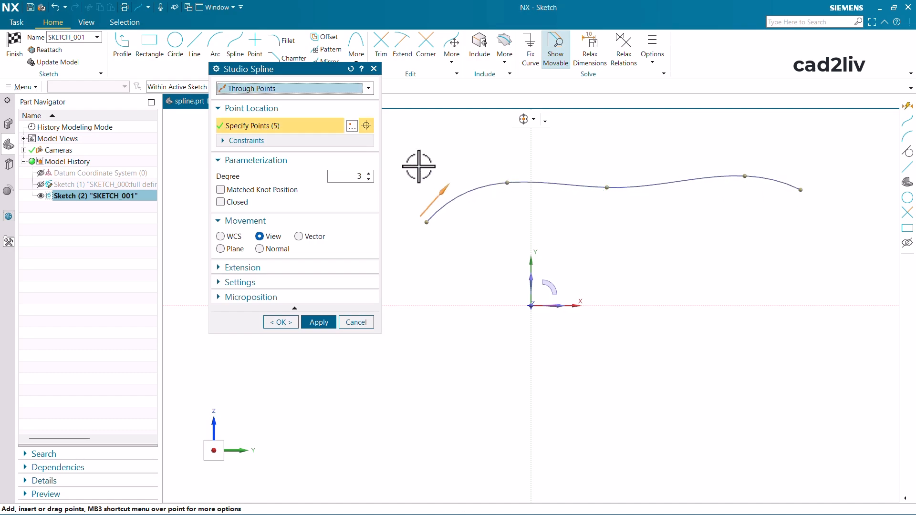
- Show the spline's point constraints and go through points 1 to 3 in the list
{"action": "left_click", "coordinate": [268, 141]}
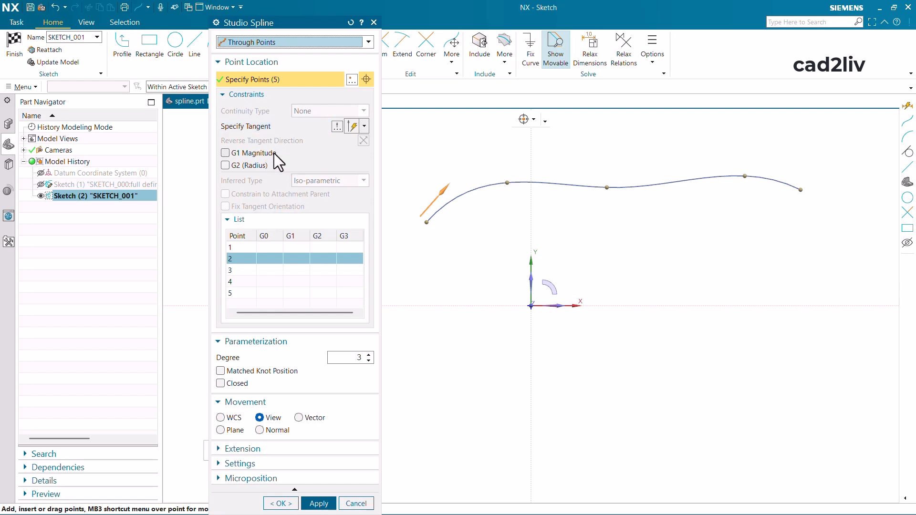
{"action": "left_click", "coordinate": [248, 246]}
{"action": "left_click", "coordinate": [245, 259]}
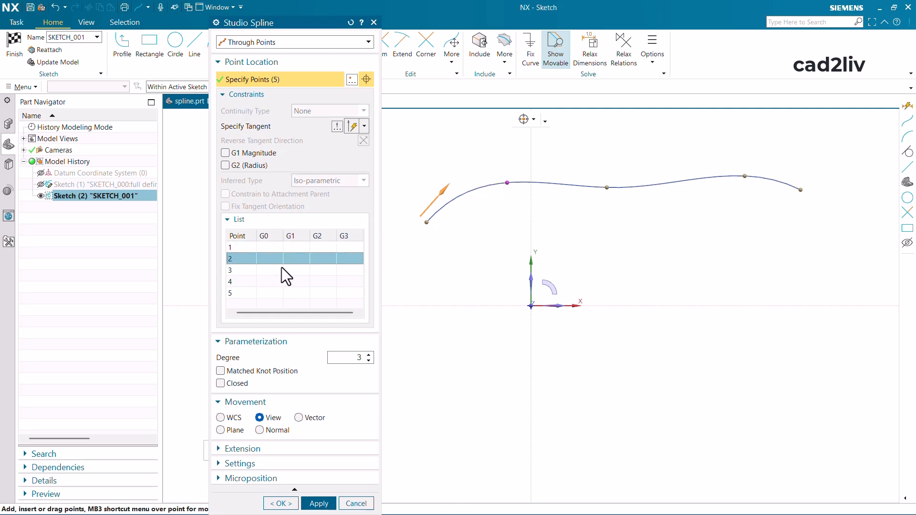
{"action": "left_click", "coordinate": [249, 271]}
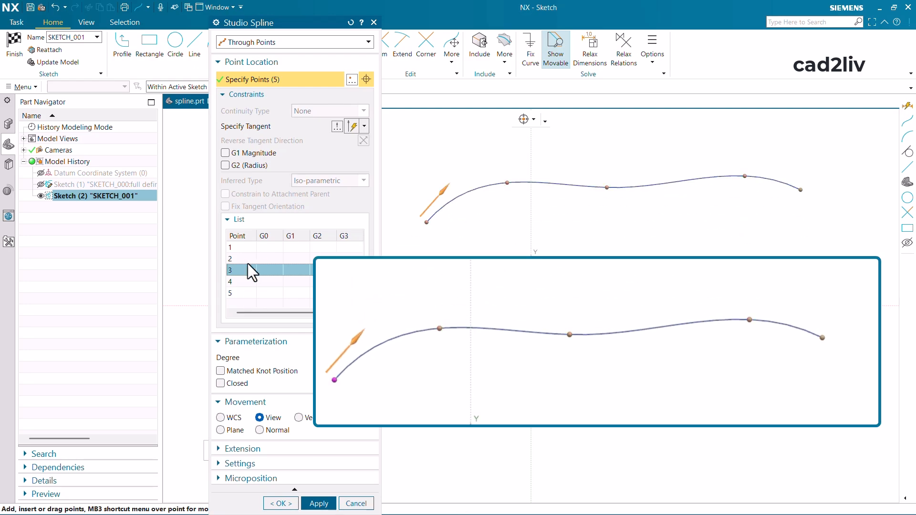
- Give end point 5 Symmetric Modeling continuity along the Y-axis and try moving the point slightly outward
{"action": "left_click", "coordinate": [254, 292]}
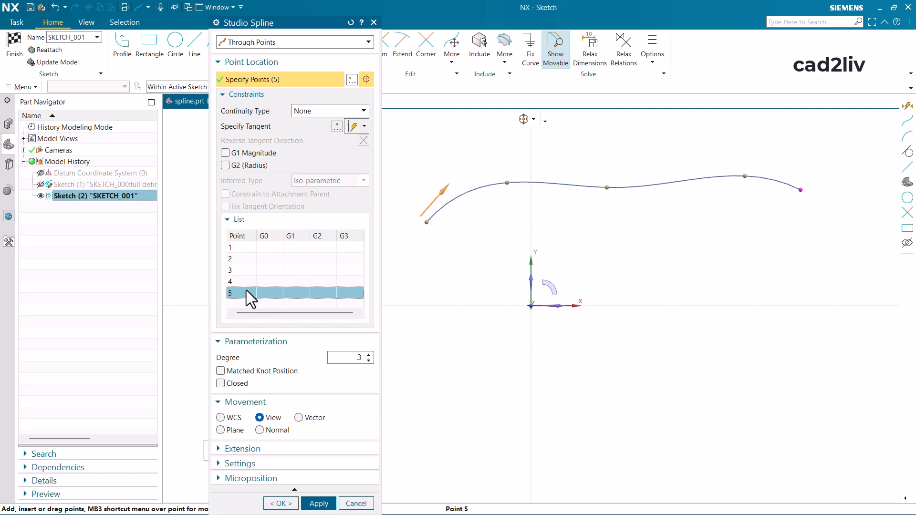
{"action": "left_click", "coordinate": [319, 110]}
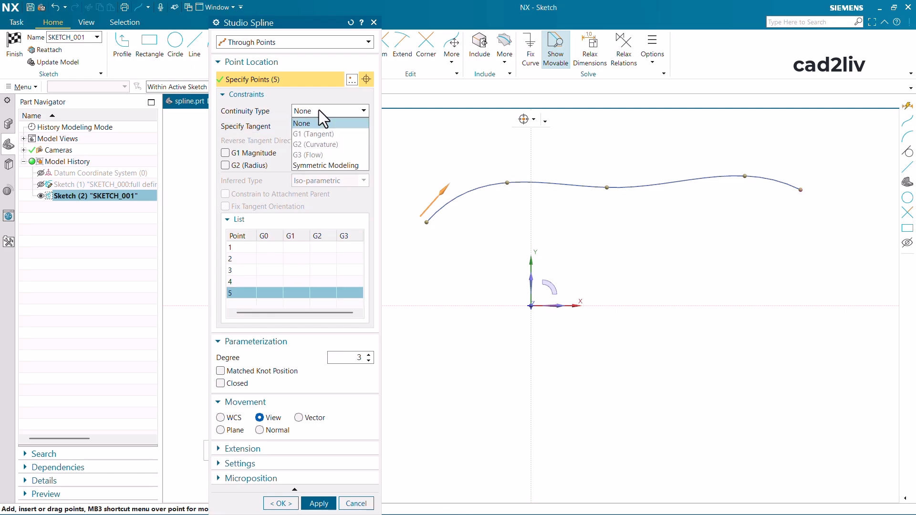
{"action": "left_click", "coordinate": [324, 165]}
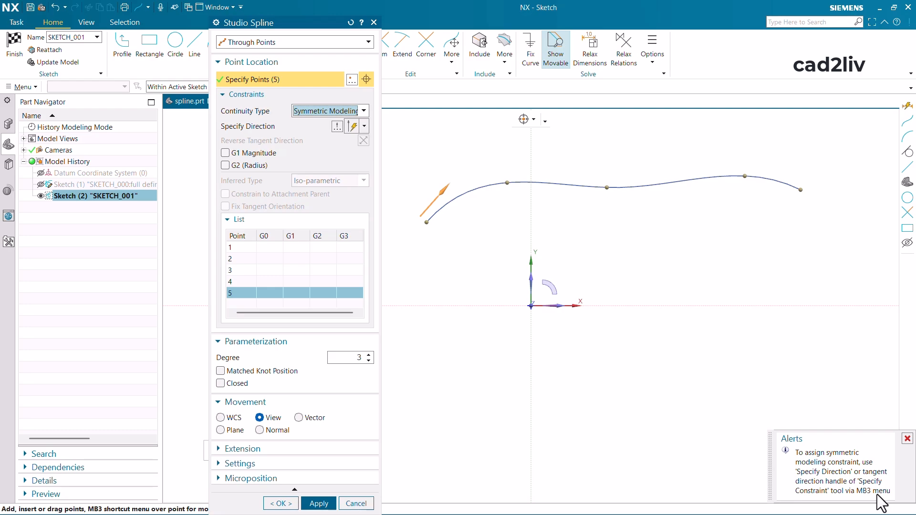
{"action": "left_click", "coordinate": [364, 126]}
{"action": "left_click", "coordinate": [353, 142]}
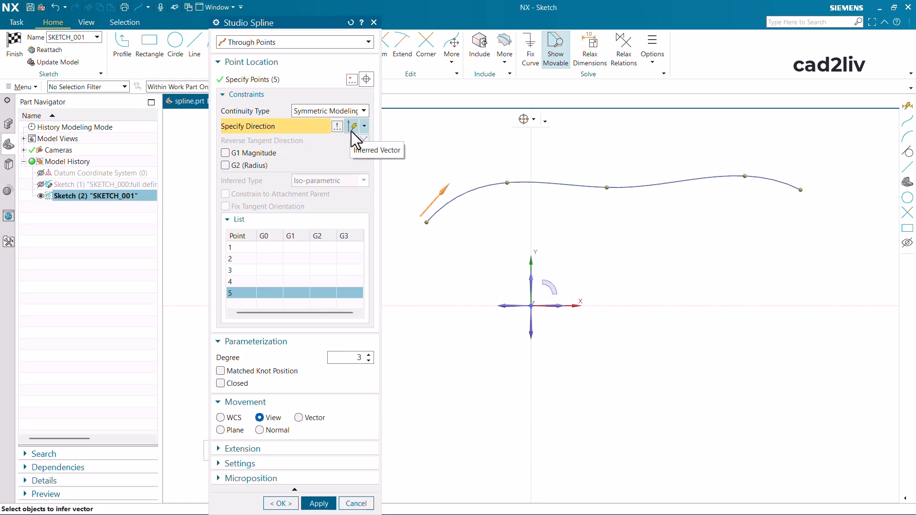
{"action": "left_click", "coordinate": [563, 307]}
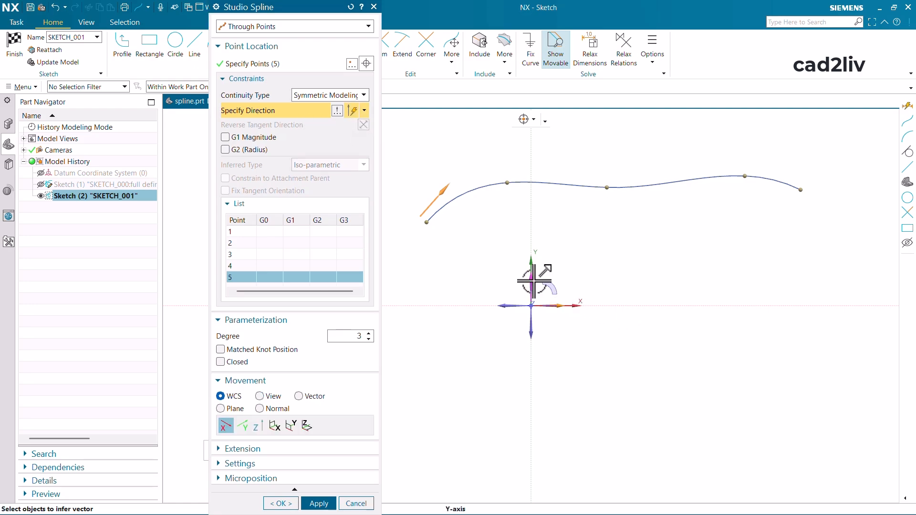
{"action": "left_click", "coordinate": [750, 155]}
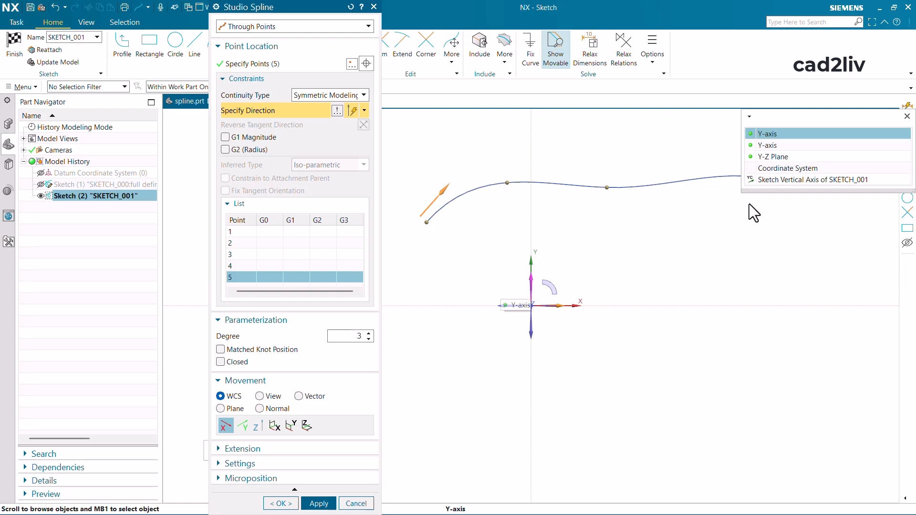
{"action": "left_click", "coordinate": [789, 131]}
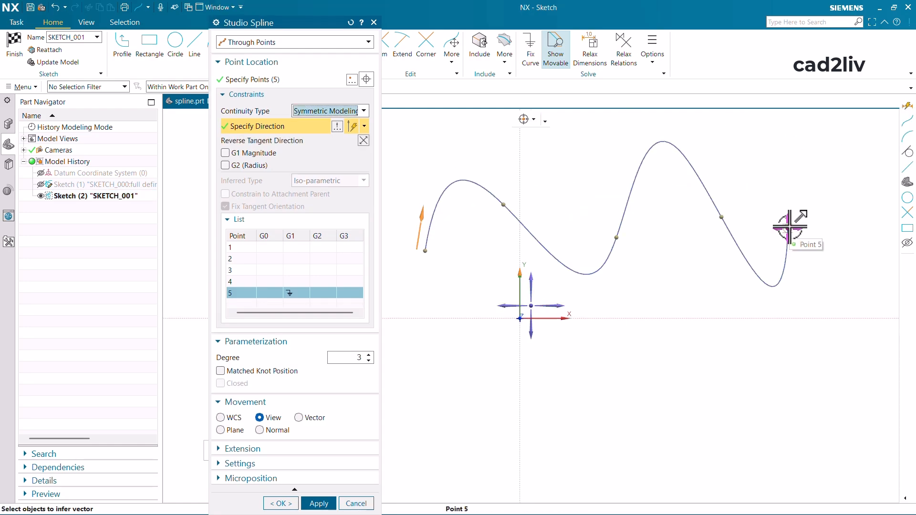
{"action": "mouse_move", "coordinate": [789, 226]}
{"action": "left_mouse_down"}
{"action": "mouse_move", "coordinate": [826, 276]}
{"action": "mouse_move", "coordinate": [793, 213]}
{"action": "mouse_move", "coordinate": [817, 212]}
{"action": "mouse_move", "coordinate": [792, 229]}
{"action": "mouse_move", "coordinate": [816, 280]}
{"action": "mouse_move", "coordinate": [834, 219]}
{"action": "mouse_move", "coordinate": [798, 225]}
{"action": "left_mouse_up"}
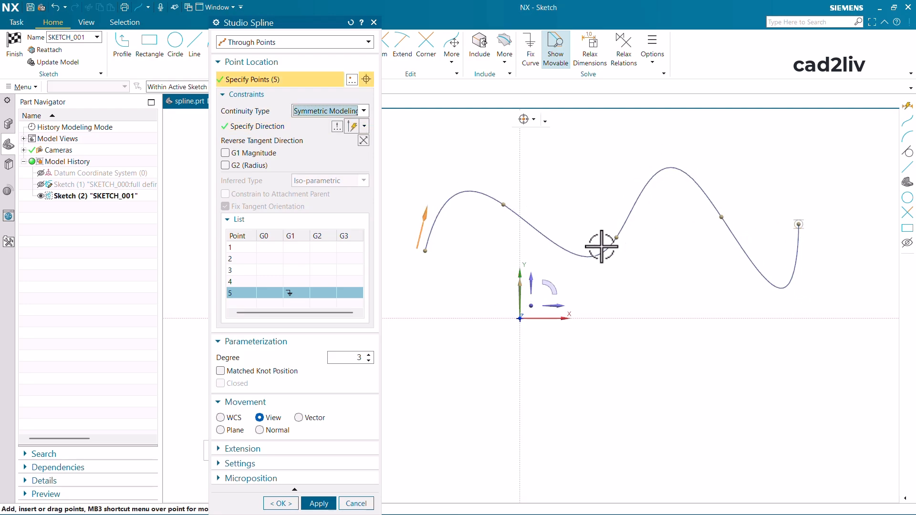
- Set the continuity type of end point 5 to None and move the point farther outward
{"action": "left_click", "coordinate": [337, 114]}
{"action": "left_click", "coordinate": [327, 121]}
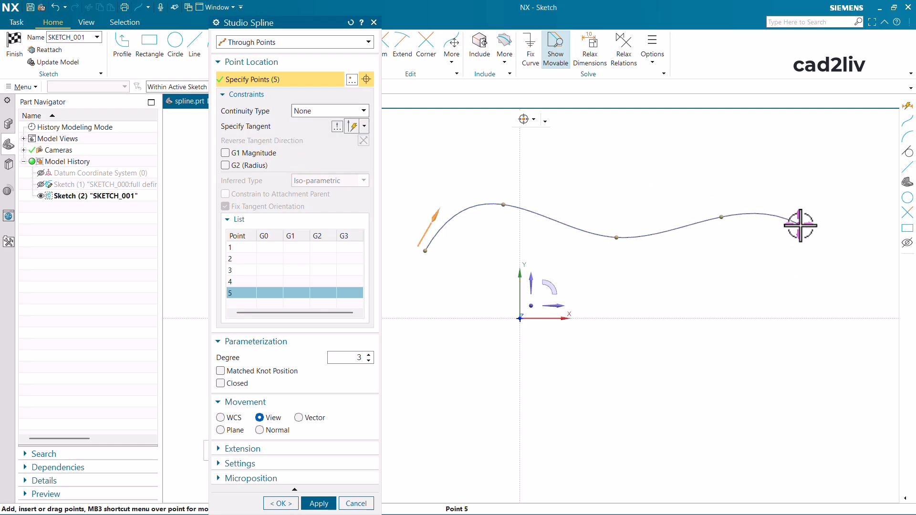
{"action": "left_click_drag", "start_coordinate": [800, 225], "coordinate": [821, 222]}
- Apply Symmetric Modeling continuity along the Y-axis to end point 5 and move the point back toward point 4
{"action": "left_click", "coordinate": [307, 113]}
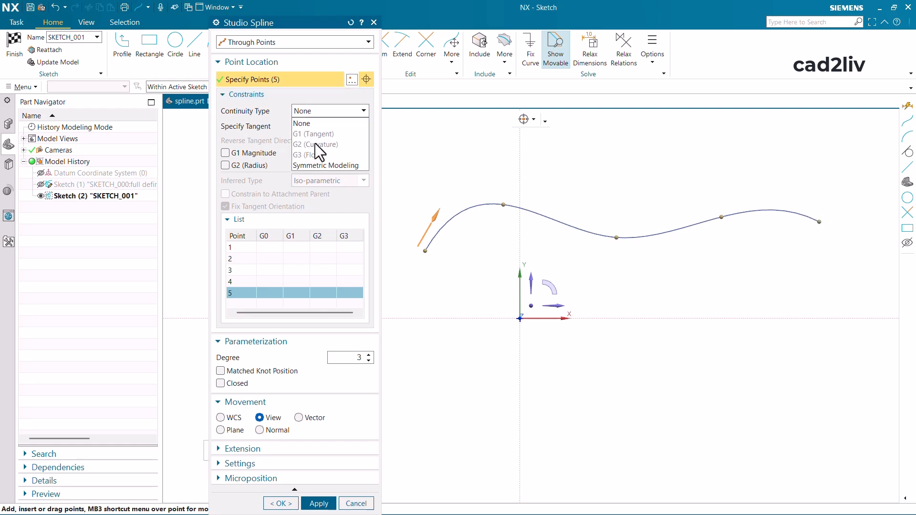
{"action": "left_click", "coordinate": [317, 163]}
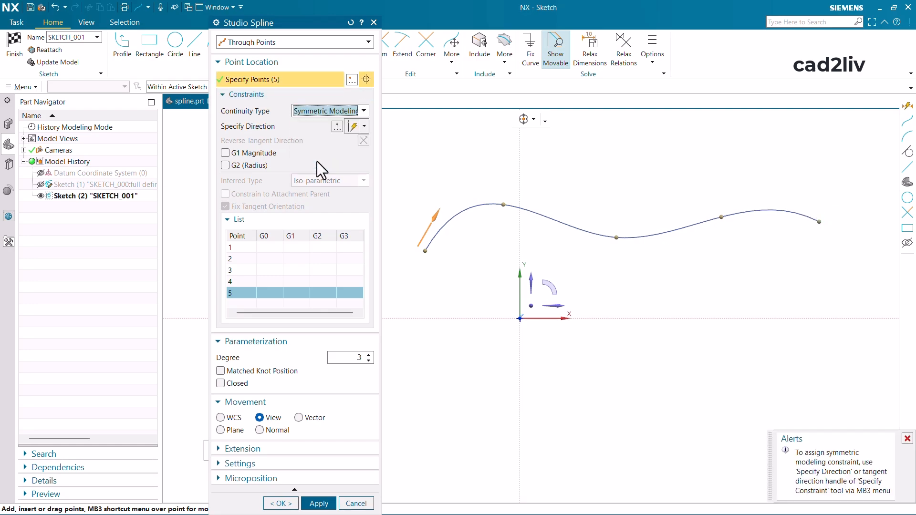
{"action": "left_click", "coordinate": [267, 125]}
{"action": "left_click", "coordinate": [525, 279]}
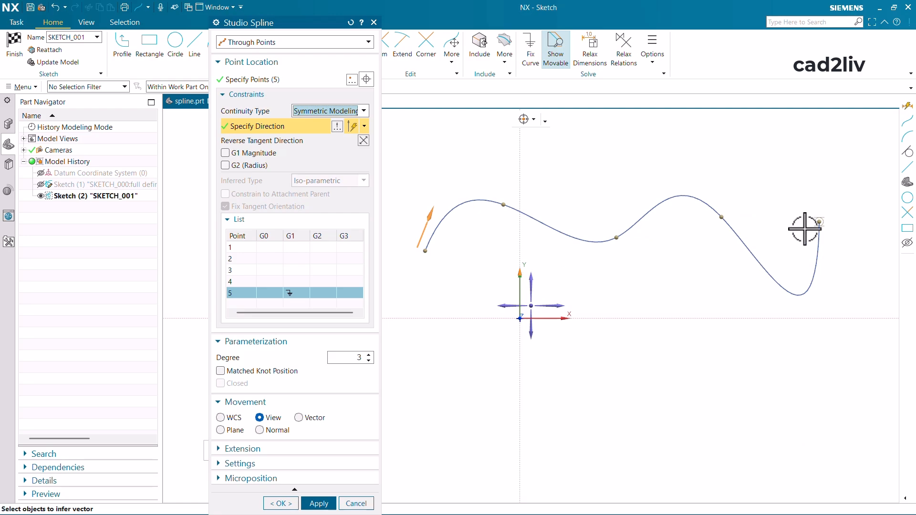
{"action": "left_click_drag", "start_coordinate": [833, 217], "coordinate": [798, 209]}
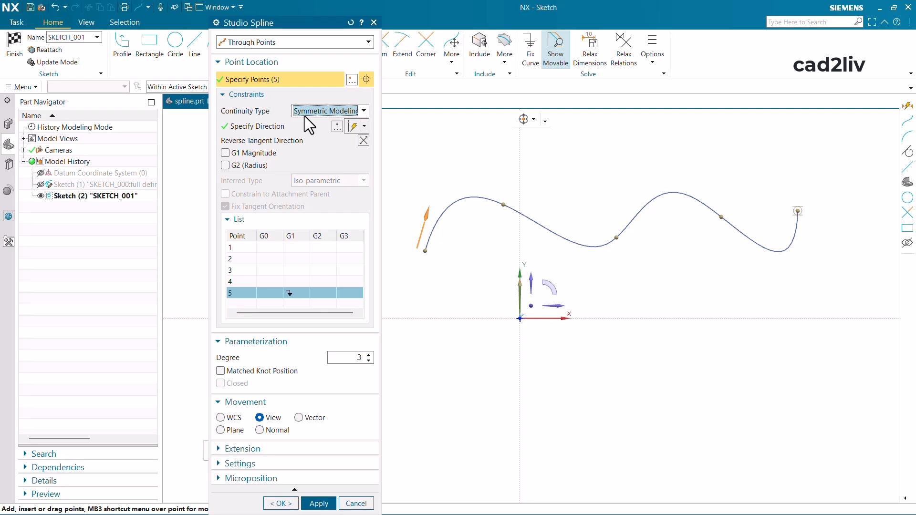
- Turn on the G1 Magnitude constraint for spline point 2
{"action": "left_click", "coordinate": [262, 248]}
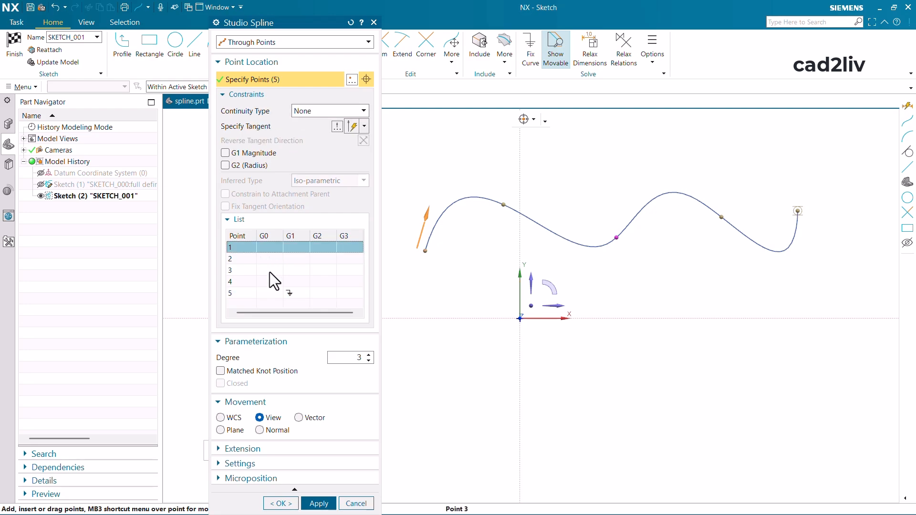
{"action": "left_click", "coordinate": [270, 259]}
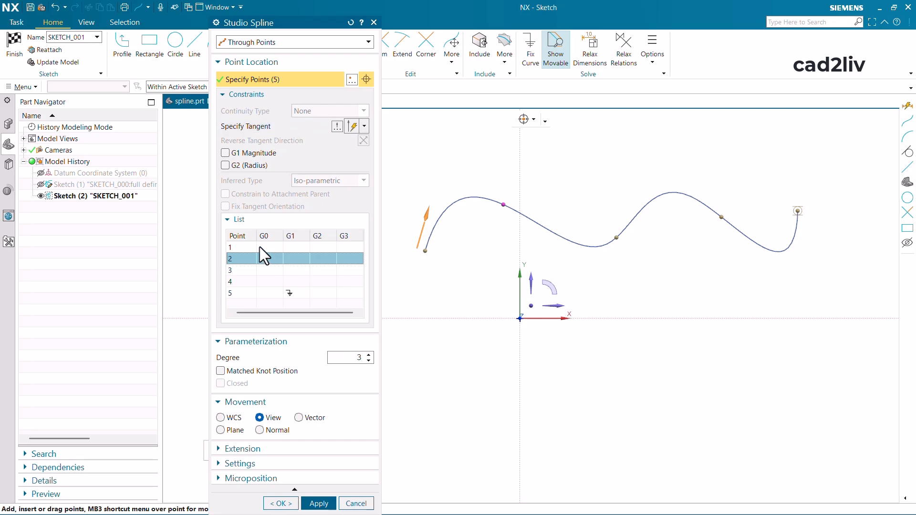
{"action": "left_click", "coordinate": [252, 154]}
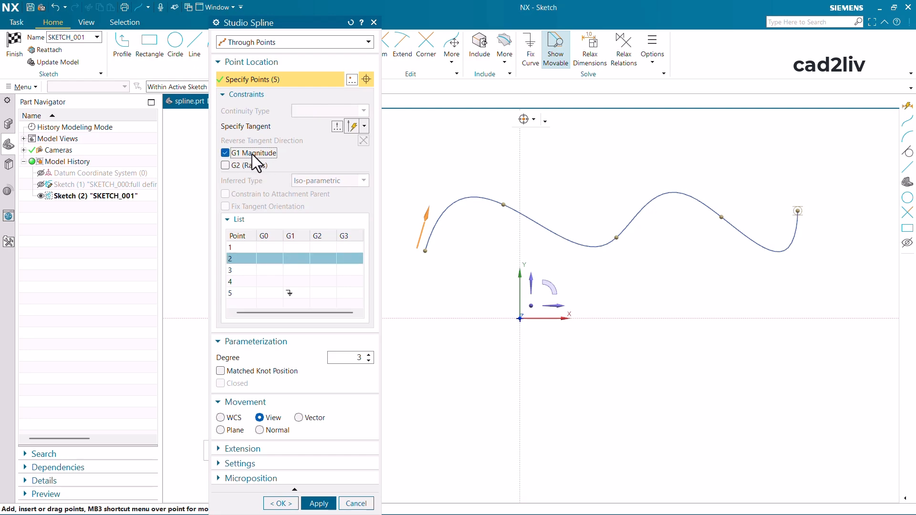
{"action": "scroll", "coordinate": [505, 201], "scroll_direction": "up", "scroll_amount": 5}
{"action": "left_click", "coordinate": [501, 207]}
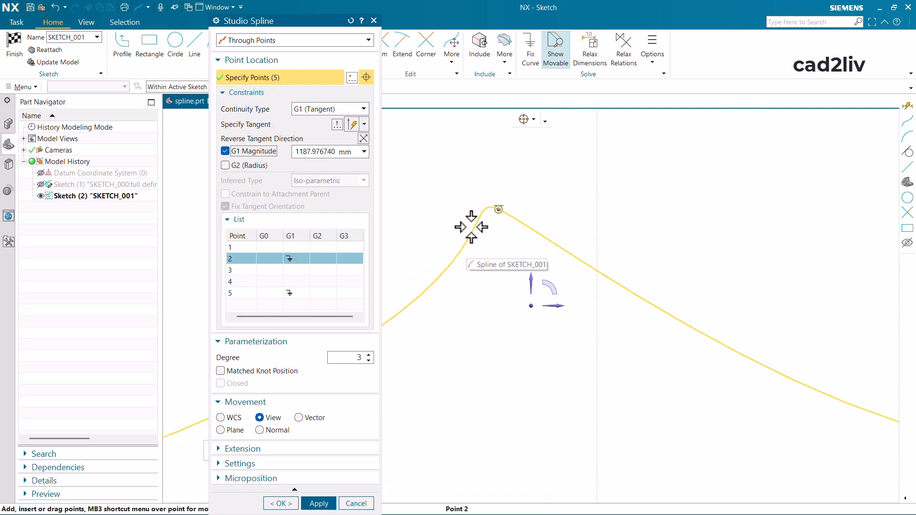
- Turn on the G2 (Radius) constraint for spline point 2 and set the radius to 25 mm
{"action": "left_click", "coordinate": [249, 166]}
{"action": "scroll", "coordinate": [565, 229], "scroll_direction": "down", "scroll_amount": 2}
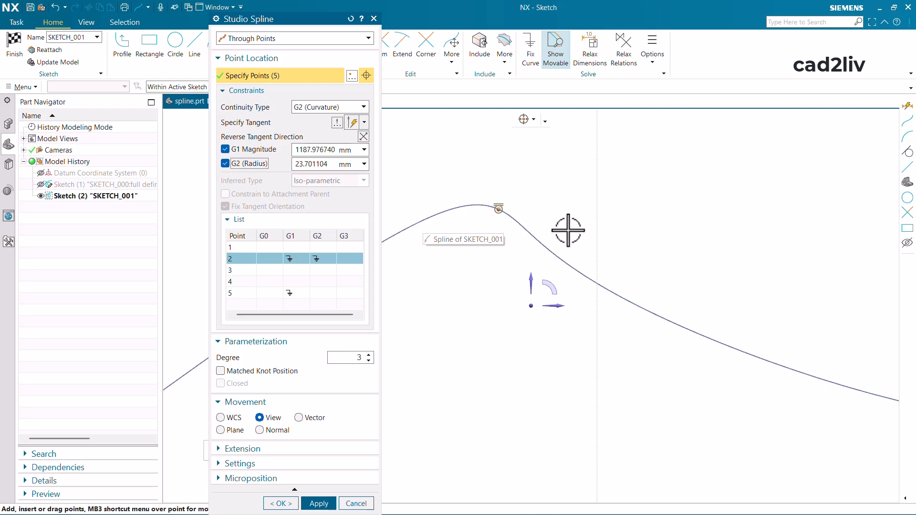
{"action": "scroll", "coordinate": [527, 172], "scroll_direction": "down", "scroll_amount": 3}
{"action": "scroll", "coordinate": [528, 175], "scroll_direction": "down", "scroll_amount": 1}
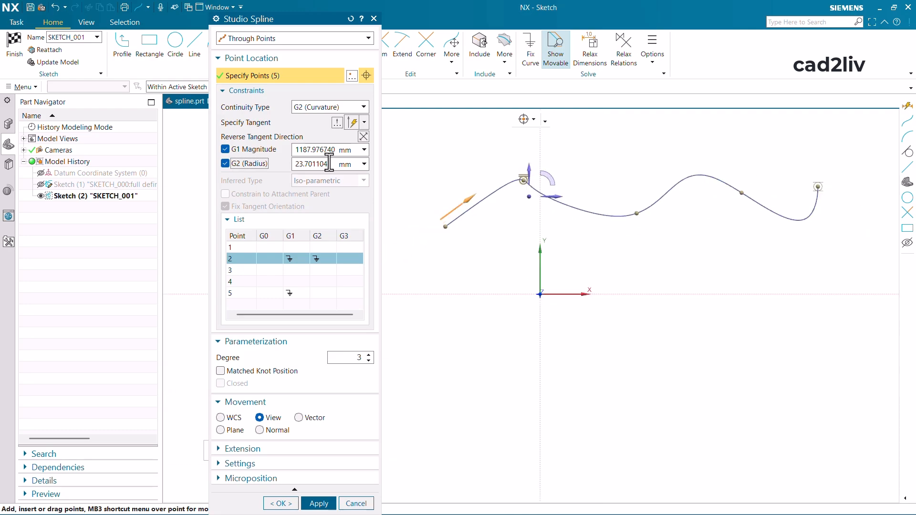
{"action": "left_click", "coordinate": [333, 163]}
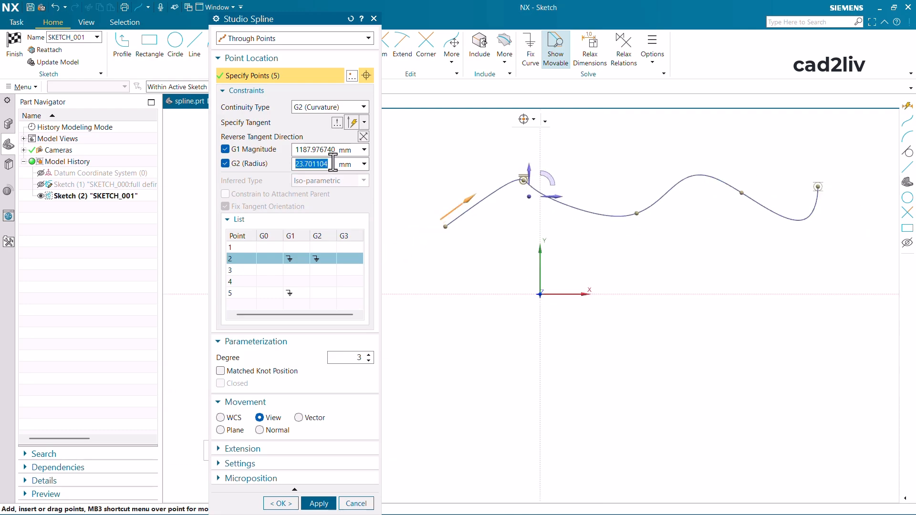
{"action": "type", "text": "25"}
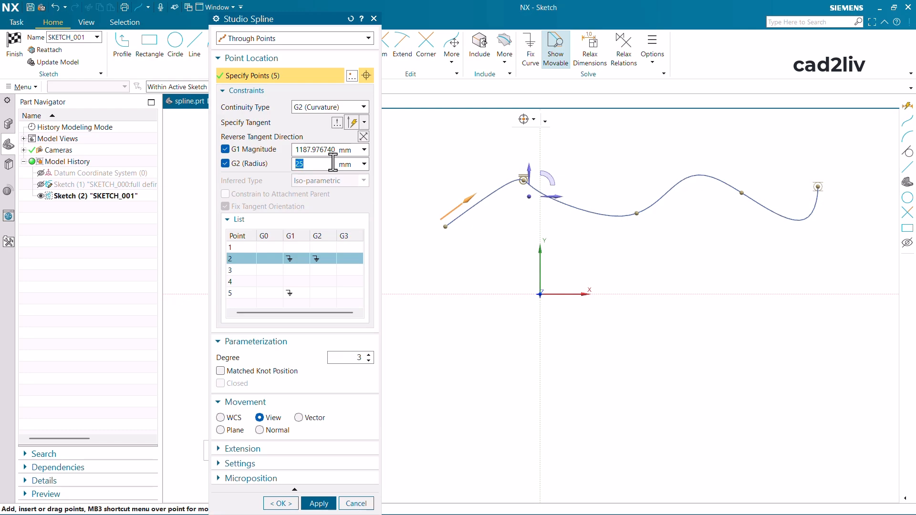
{"action": "scroll", "coordinate": [520, 154], "scroll_direction": "up", "scroll_amount": 3}
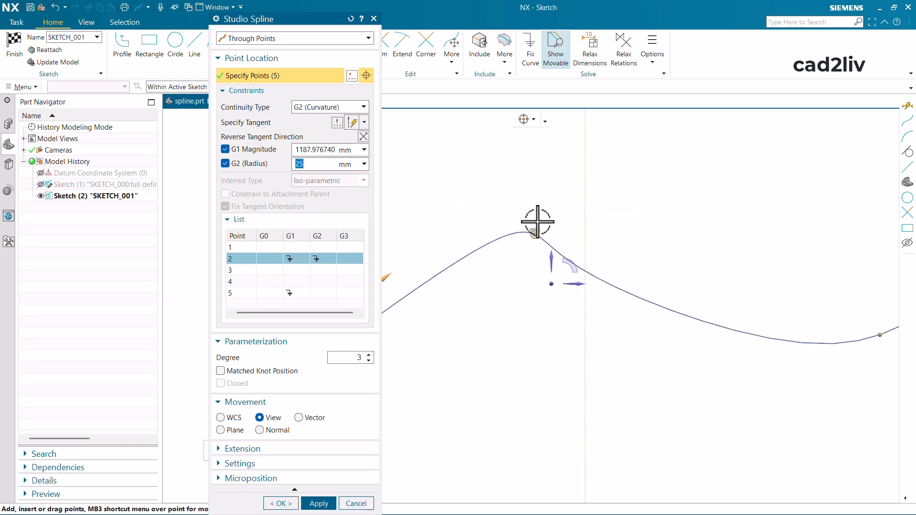
{"action": "scroll", "coordinate": [537, 221], "scroll_direction": "up", "scroll_amount": 2}
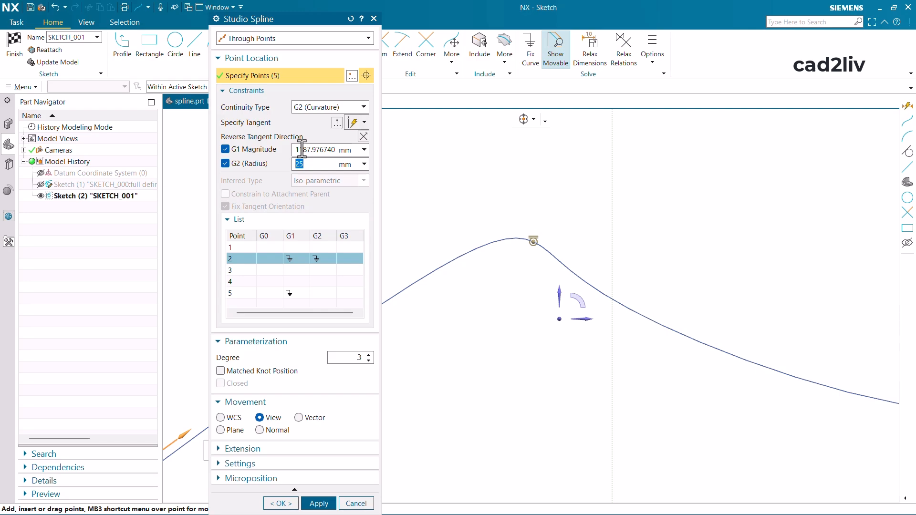
- Change the continuity type of spline point 2 to G1 (Tangent)
{"action": "left_click", "coordinate": [313, 107]}
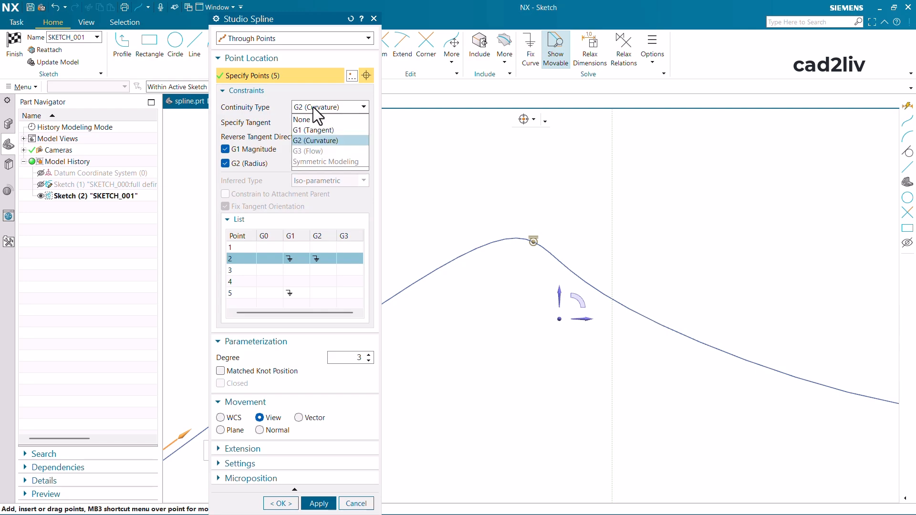
{"action": "left_click", "coordinate": [319, 127]}
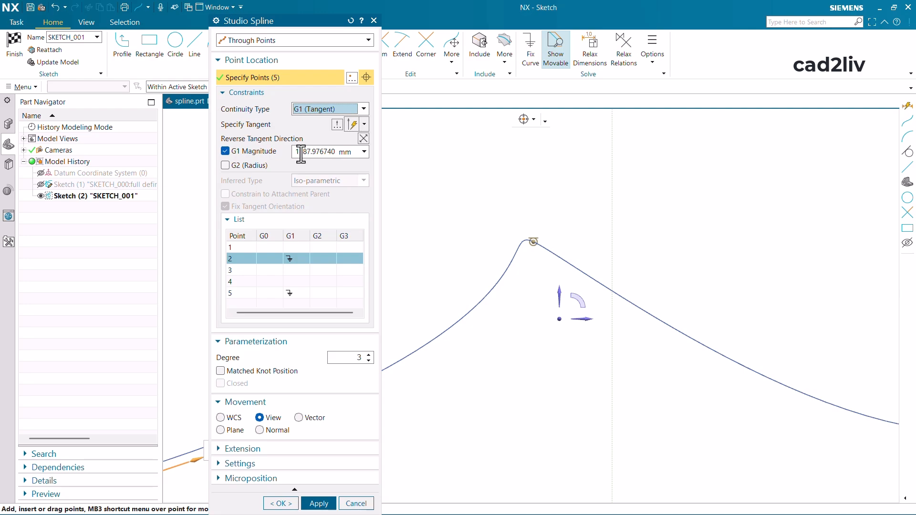
{"action": "scroll", "coordinate": [656, 212], "scroll_direction": "down", "scroll_amount": 3}
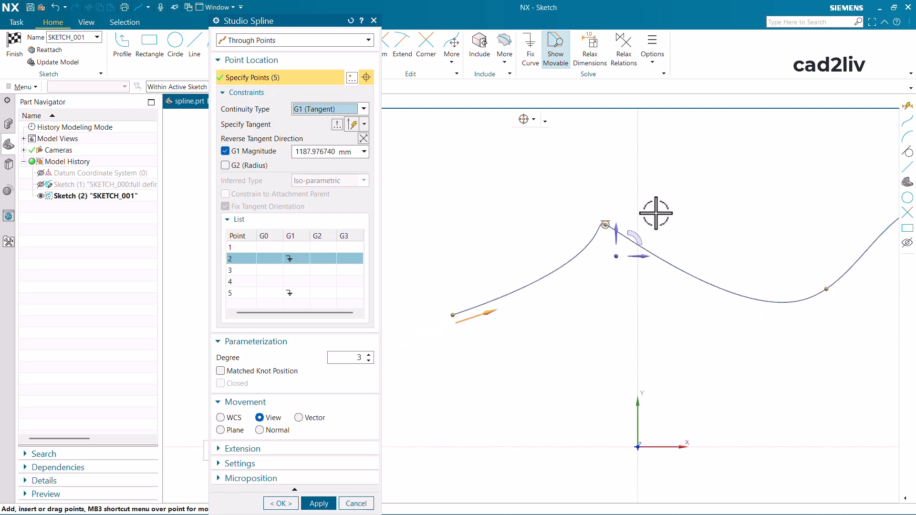
- Set the G1 Magnitude of spline point 2 to 500 mm and inspect the curve around the point
{"action": "double_click", "coordinate": [327, 152]}
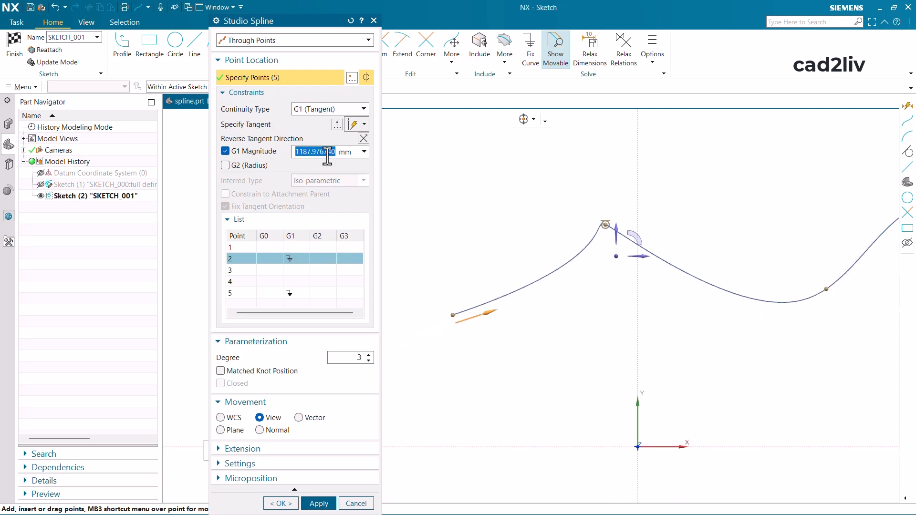
{"action": "type", "text": "500"}
{"action": "key", "text": "Return"}
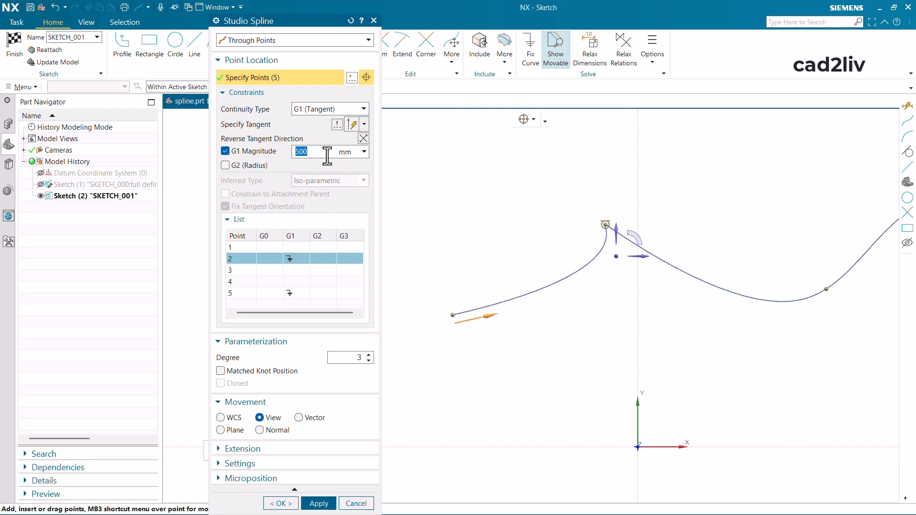
{"action": "scroll", "coordinate": [599, 178], "scroll_direction": "up", "scroll_amount": 4}
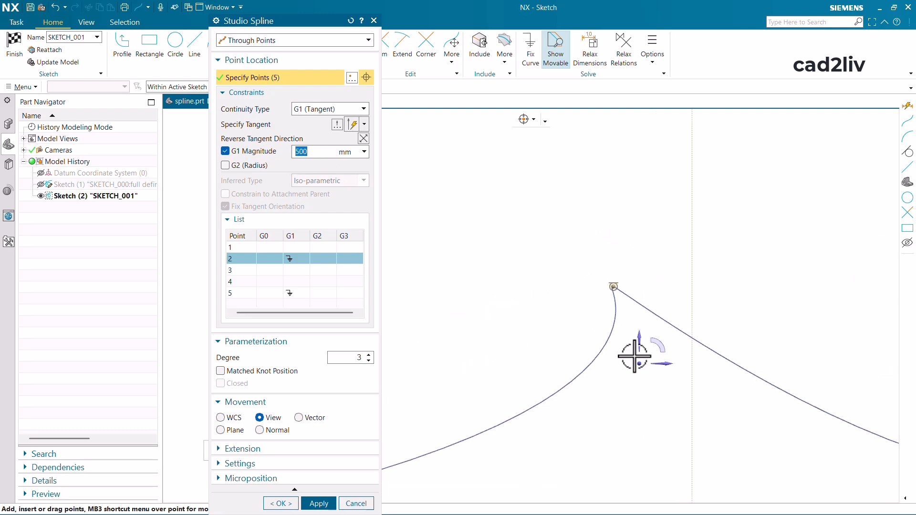
{"action": "scroll", "coordinate": [609, 248], "scroll_direction": "down", "scroll_amount": 5}
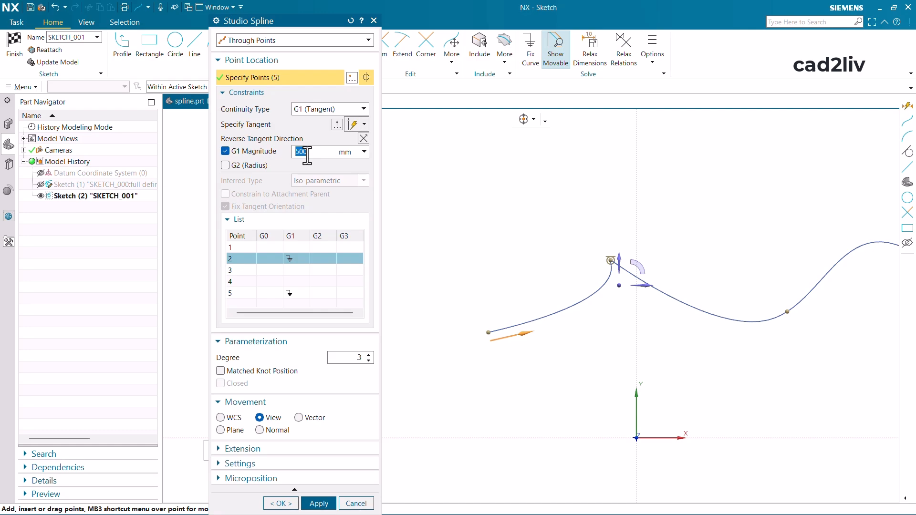
- Increase the G1 Magnitude of spline point 2 to 2500 mm and inspect the reshaped curve
{"action": "type", "text": "25"}
{"action": "key", "text": "Return"}
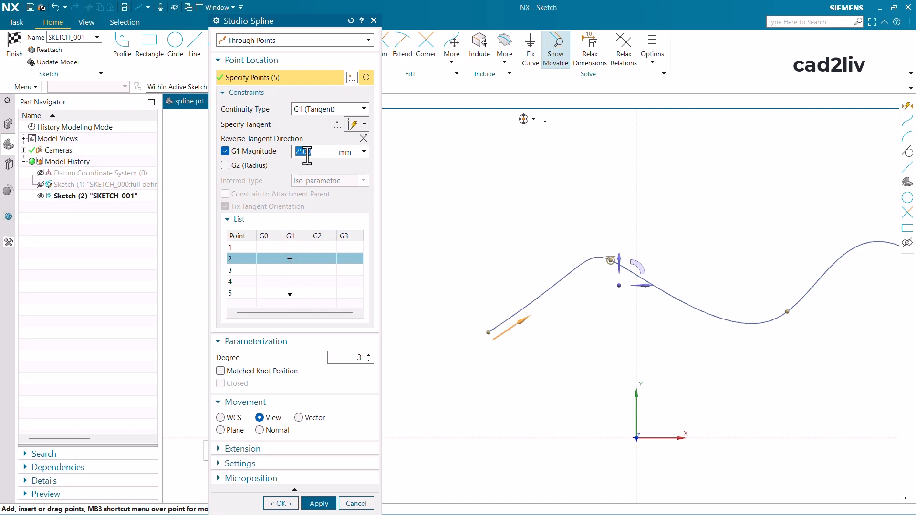
{"action": "scroll", "coordinate": [606, 262], "scroll_direction": "up", "scroll_amount": 2}
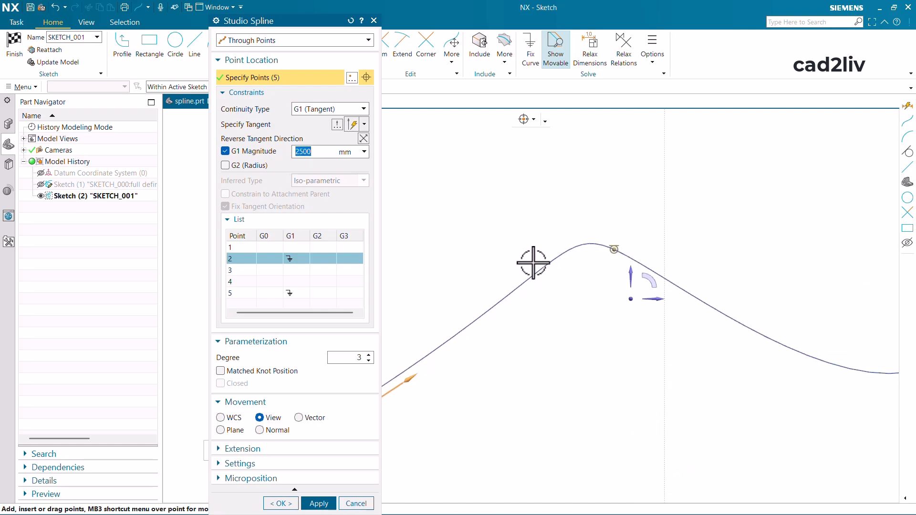
{"action": "scroll", "coordinate": [572, 210], "scroll_direction": "down", "scroll_amount": 2}
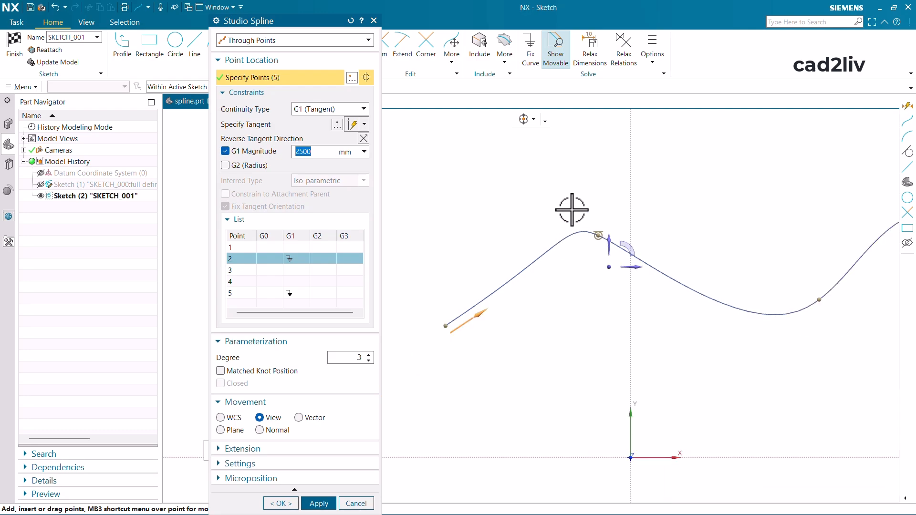
{"action": "scroll", "coordinate": [572, 210], "scroll_direction": "down", "scroll_amount": 2}
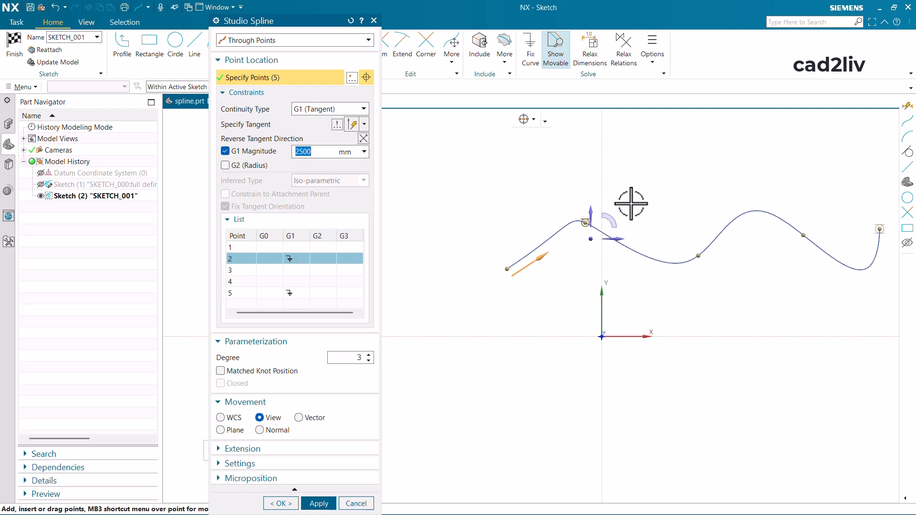
- Review the constraint settings of spline points 1 and 3 in the point list
{"action": "left_click", "coordinate": [278, 93]}
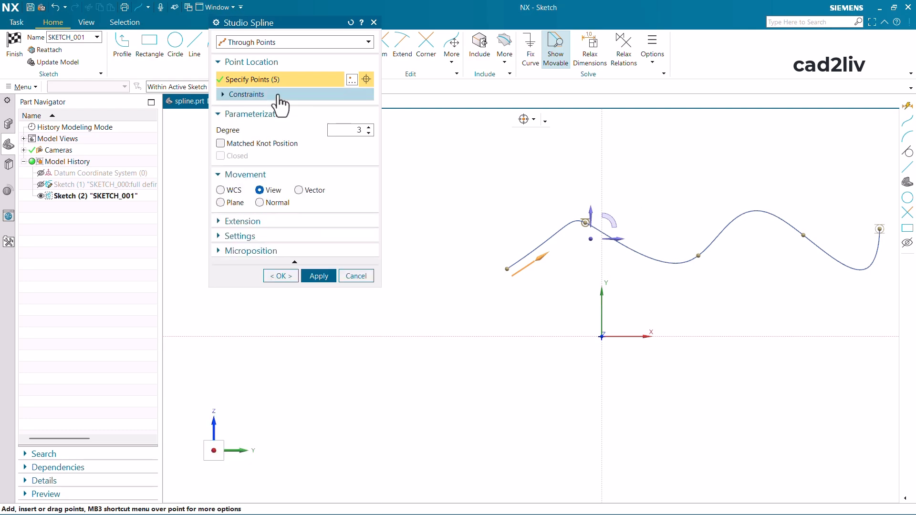
{"action": "left_click", "coordinate": [279, 95]}
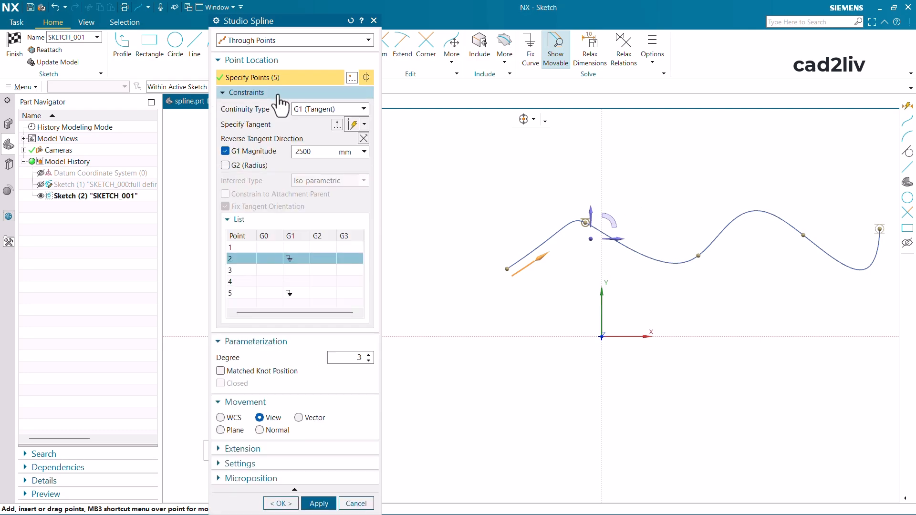
{"action": "left_click", "coordinate": [279, 248]}
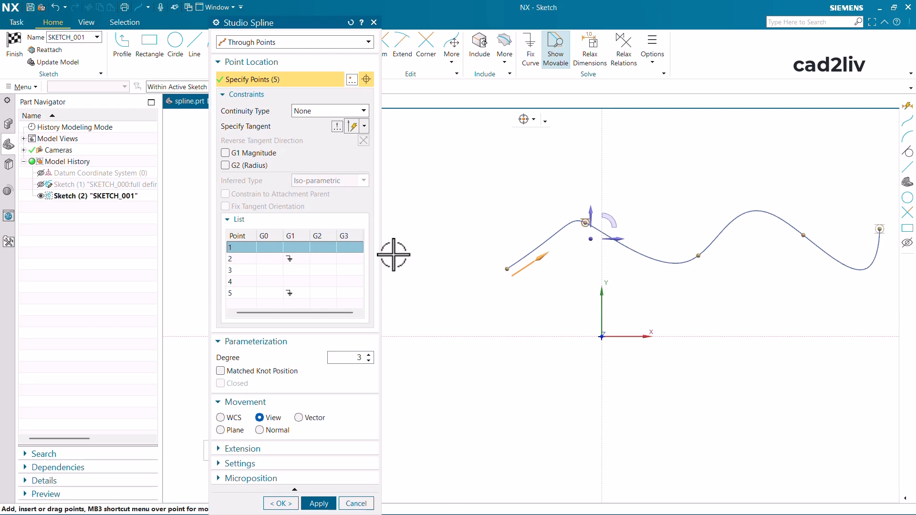
{"action": "scroll", "coordinate": [472, 229], "scroll_direction": "up", "scroll_amount": 3}
{"action": "scroll", "coordinate": [532, 226], "scroll_direction": "down", "scroll_amount": 2}
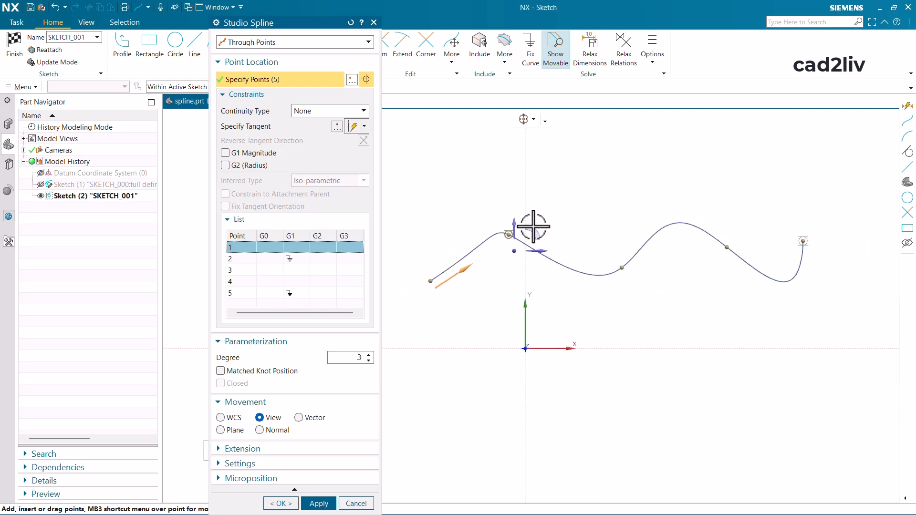
{"action": "left_click", "coordinate": [267, 267]}
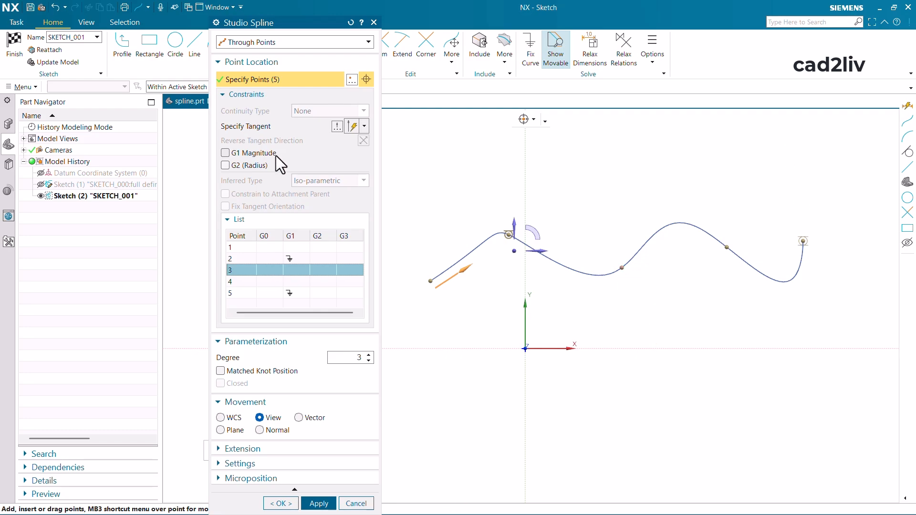
- Try to lower the spline's degree below 3, then bring the point constraints back into view
{"action": "left_click", "coordinate": [284, 95]}
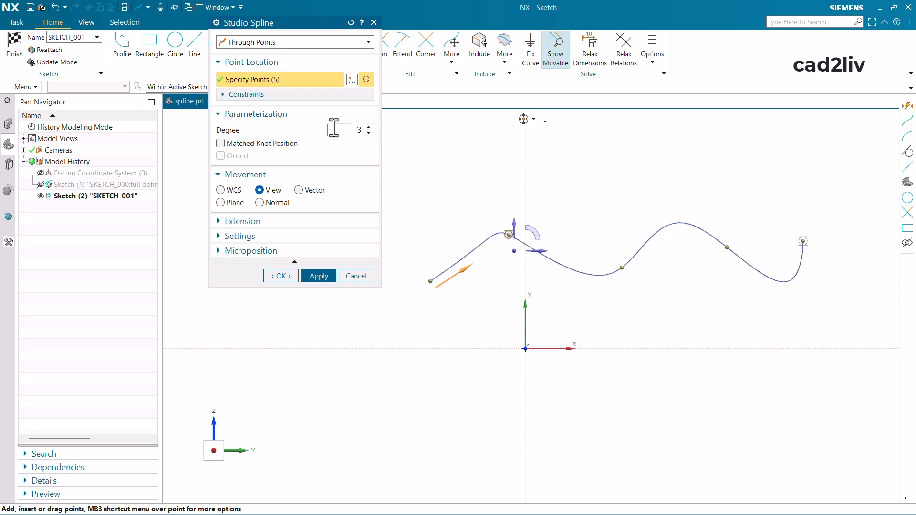
{"action": "left_click", "coordinate": [368, 133]}
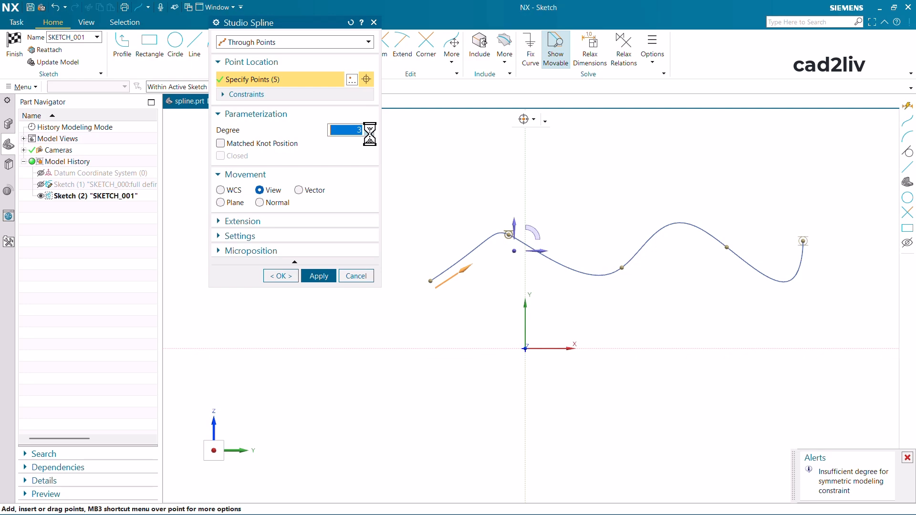
{"action": "left_click", "coordinate": [323, 94]}
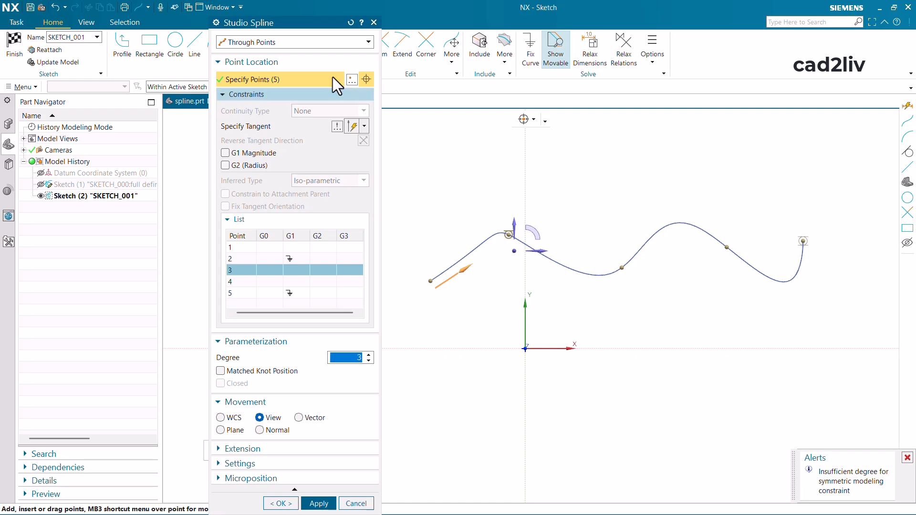
- Reset the studio spline settings and place six new through points in a wave above the X-axis
{"action": "left_click", "coordinate": [348, 23]}
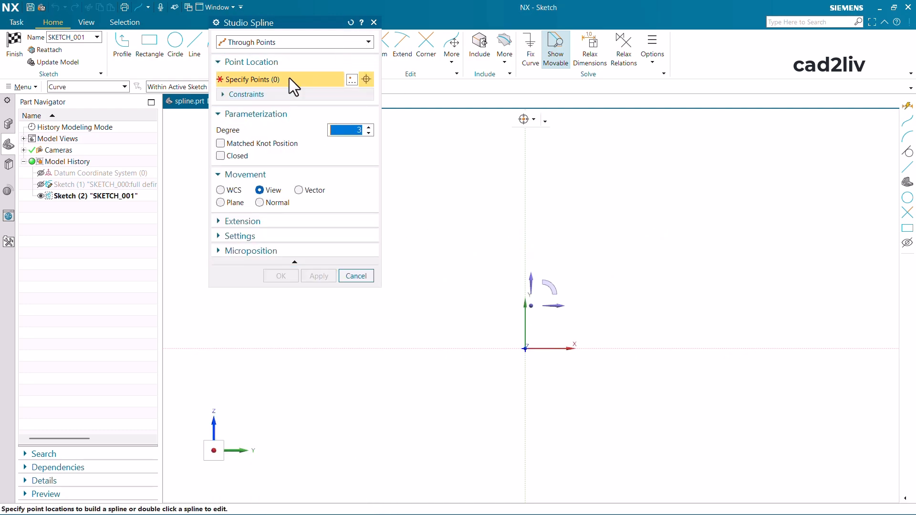
{"action": "left_click", "coordinate": [431, 274]}
{"action": "left_click", "coordinate": [504, 218]}
{"action": "left_click", "coordinate": [594, 264]}
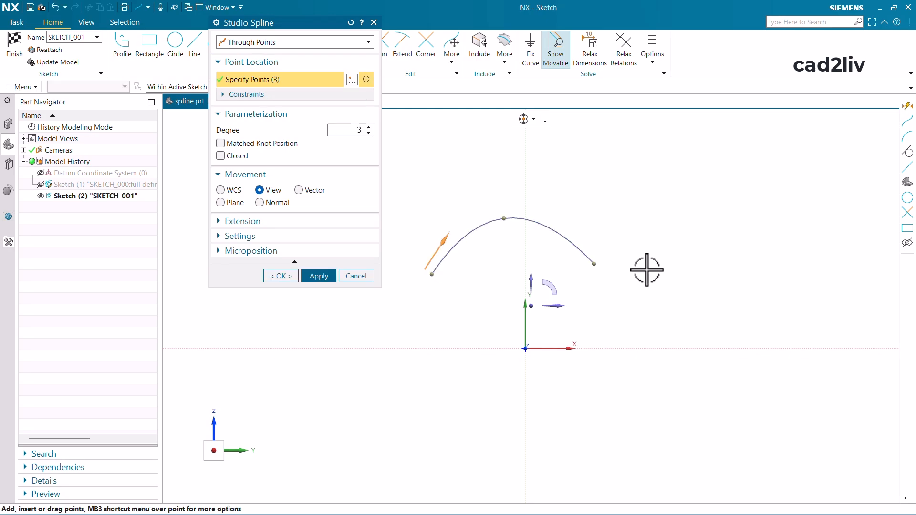
{"action": "left_click", "coordinate": [755, 258]}
{"action": "left_click", "coordinate": [808, 231]}
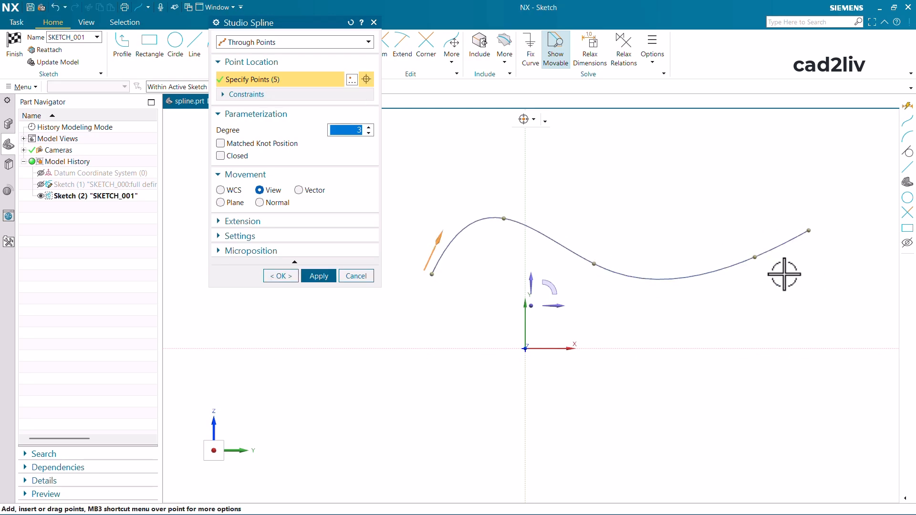
{"action": "left_click", "coordinate": [863, 249]}
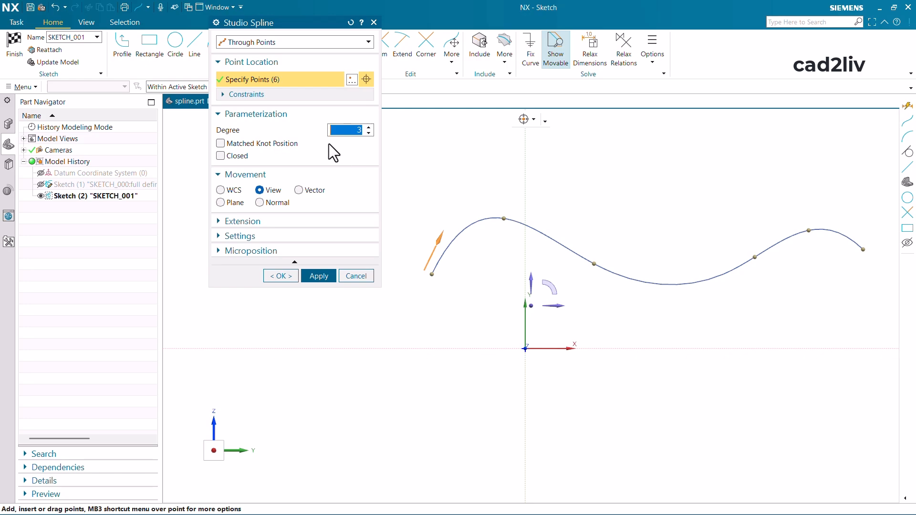
- Lower the degree of the six-point spline to 1 and raise it back to 3
{"action": "left_click", "coordinate": [369, 133]}
{"action": "left_click", "coordinate": [368, 133]}
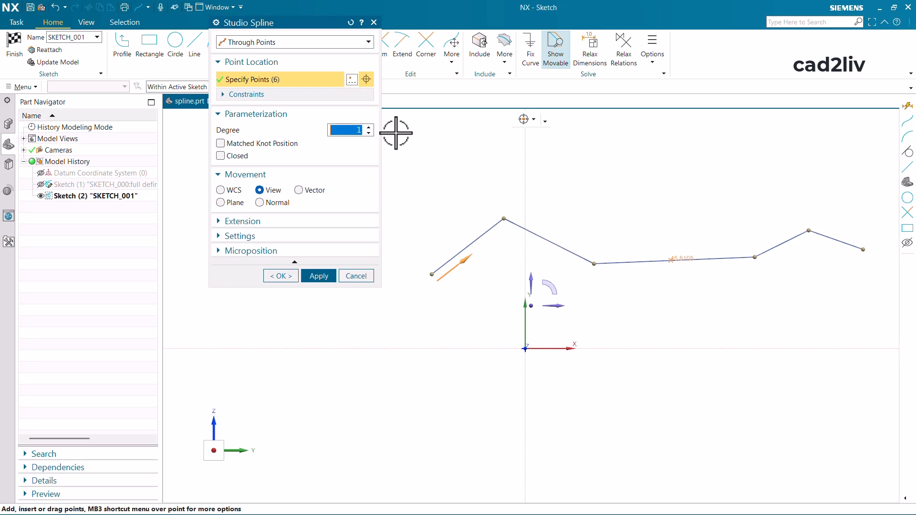
{"action": "left_click", "coordinate": [369, 127]}
{"action": "left_click", "coordinate": [370, 128]}
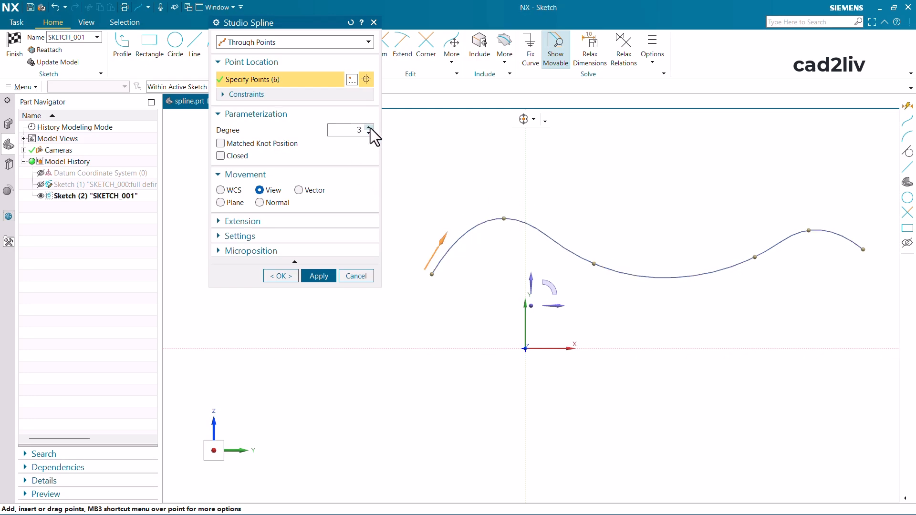
- Raise the spline's degree above 3, try a degree of 250, and dismiss the resulting alert
{"action": "left_click", "coordinate": [369, 127]}
{"action": "left_click", "coordinate": [369, 127]}
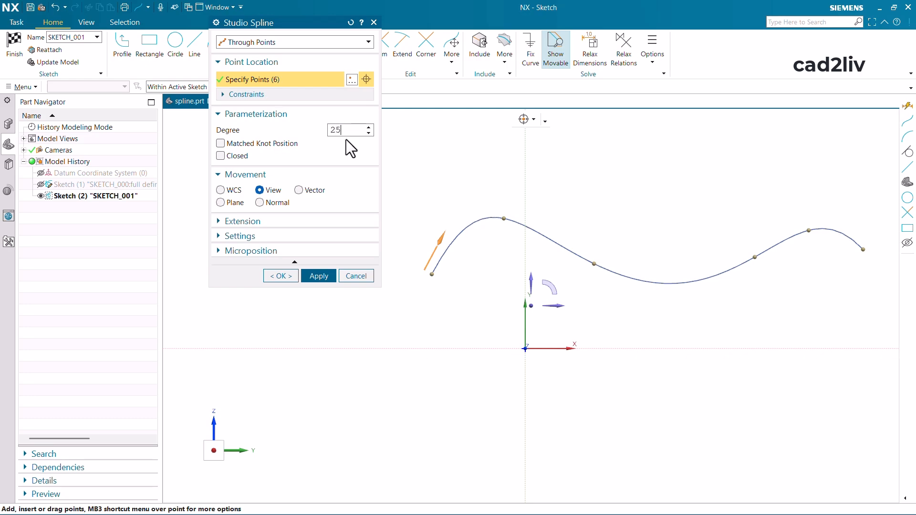
{"action": "type", "text": "0"}
{"action": "key", "text": "Return"}
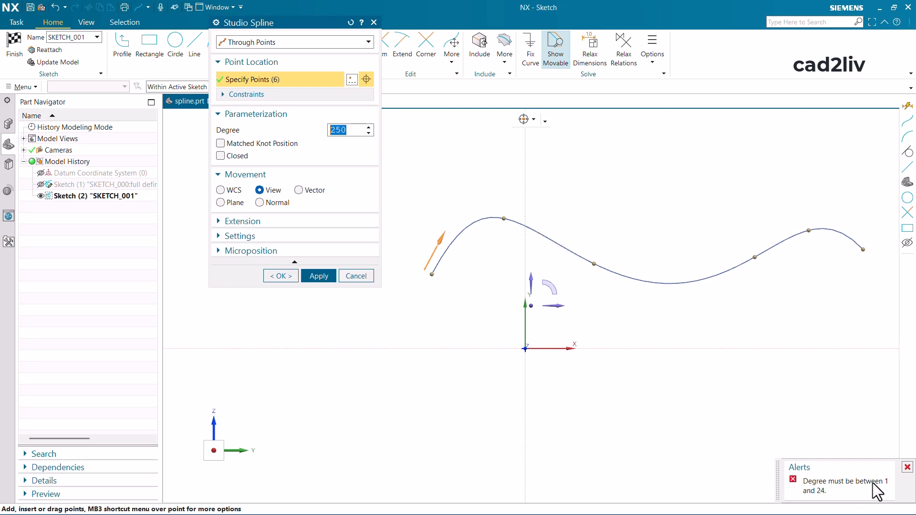
{"action": "left_click", "coordinate": [906, 468]}
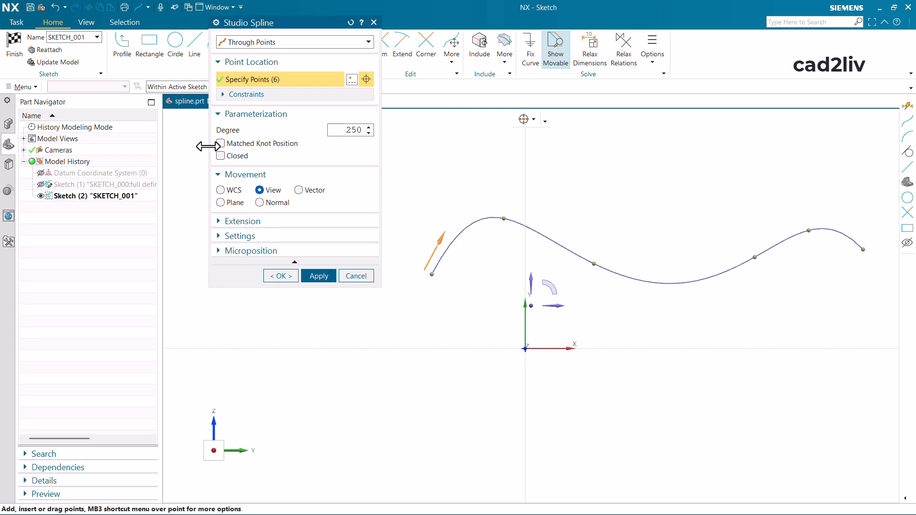
- Set the spline's degree to 20
{"action": "double_click", "coordinate": [338, 132]}
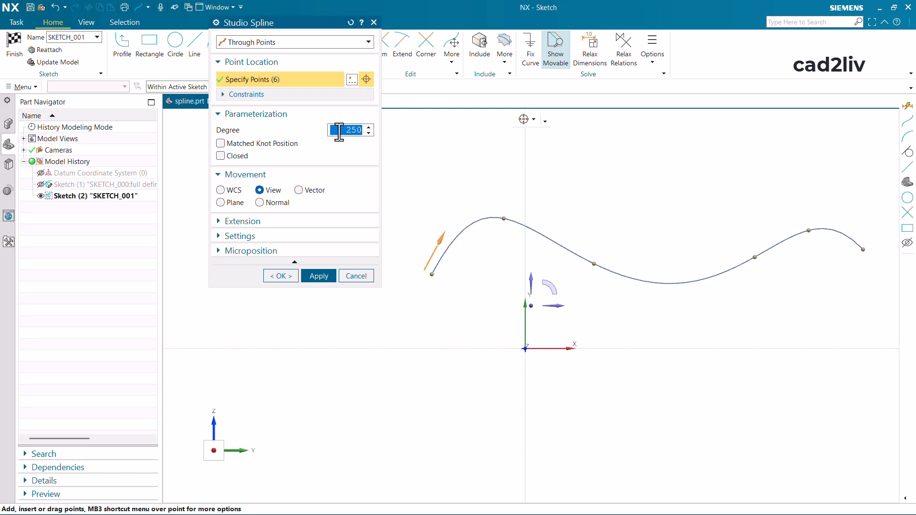
{"action": "key", "text": "BackSpace"}
{"action": "type", "text": "2"}
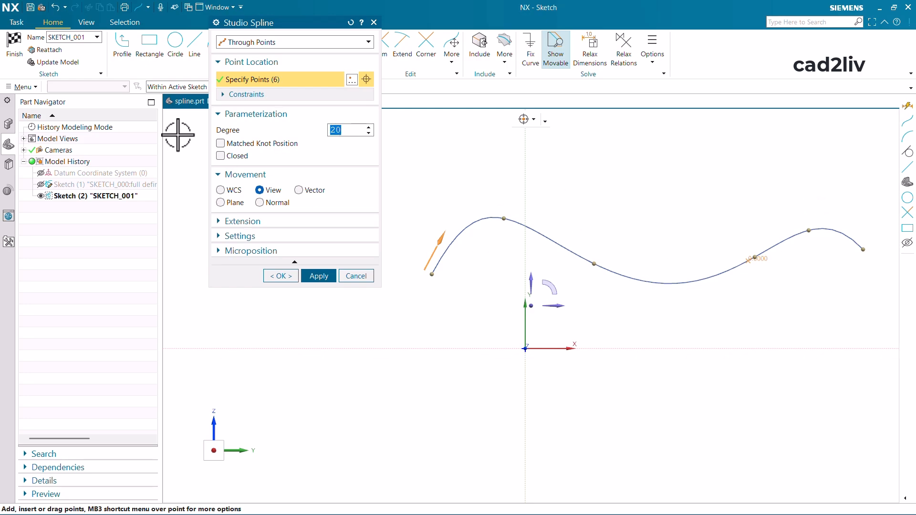
- Switch Matched Knot Position on and off twice to compare the curve shape near its through points
{"action": "left_click", "coordinate": [282, 144]}
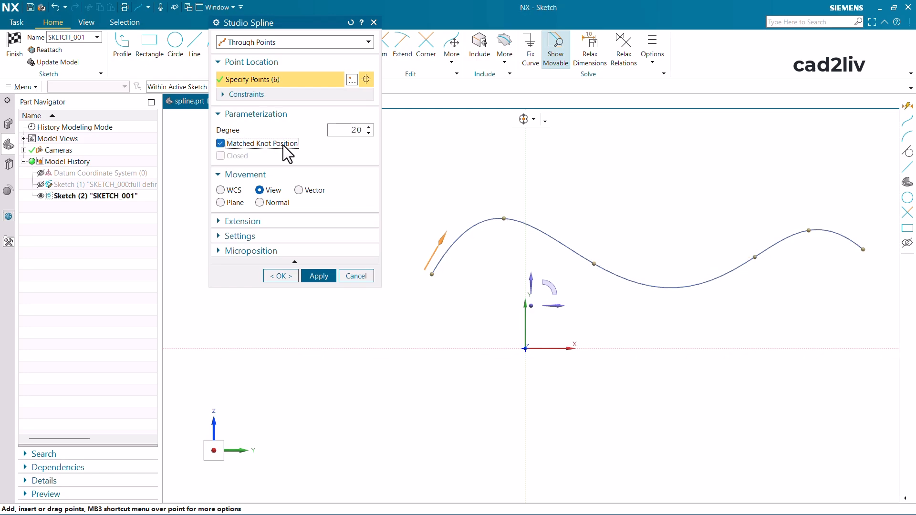
{"action": "left_click", "coordinate": [282, 144]}
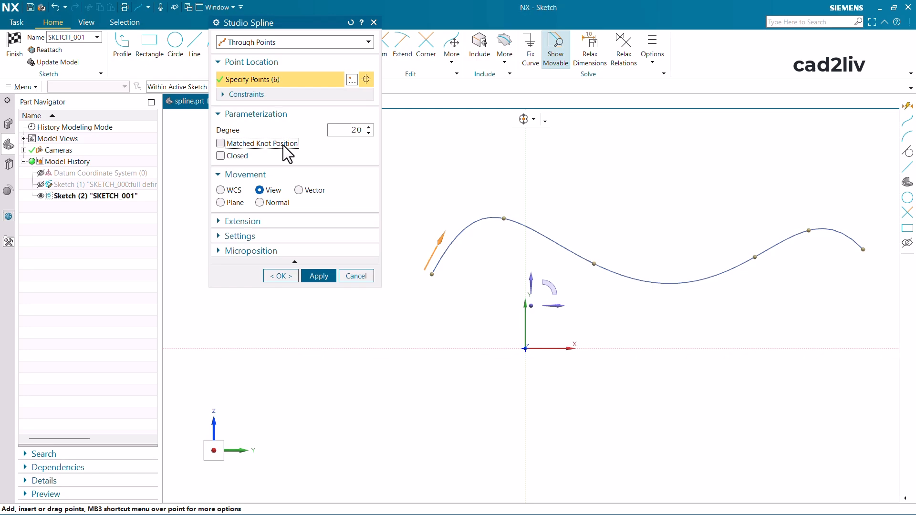
{"action": "left_click", "coordinate": [282, 144]}
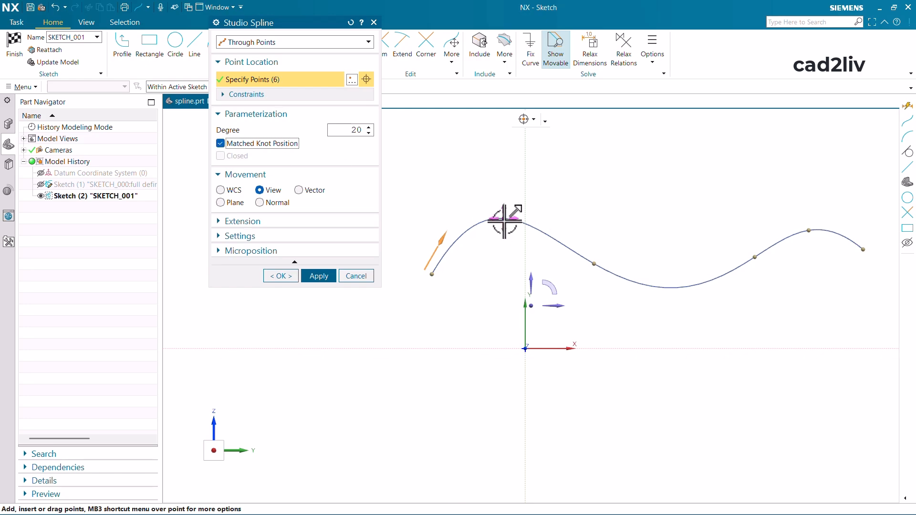
{"action": "scroll", "coordinate": [477, 239], "scroll_direction": "down", "scroll_amount": 2}
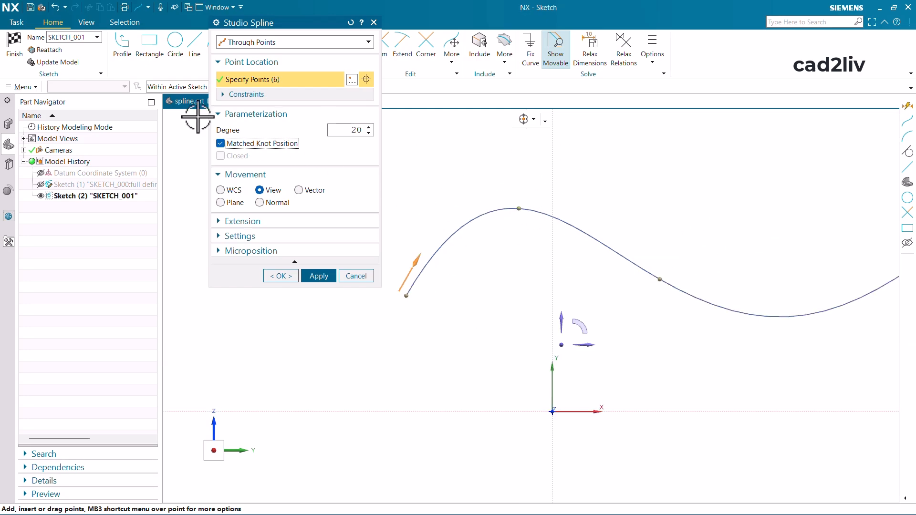
{"action": "left_click", "coordinate": [262, 146]}
{"action": "scroll", "coordinate": [528, 204], "scroll_direction": "down", "scroll_amount": 3}
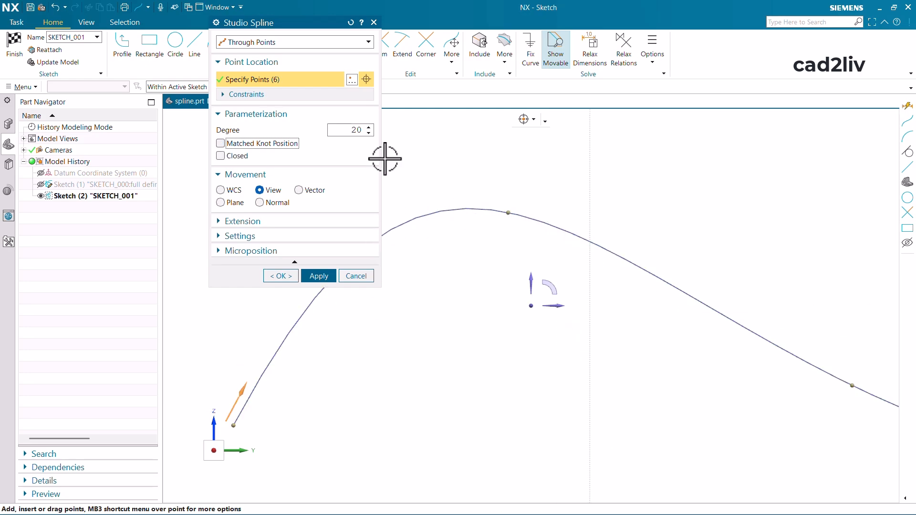
- Turn Matched Knot Position on once more to examine the whole curve, and switch it back off
{"action": "left_click", "coordinate": [242, 143]}
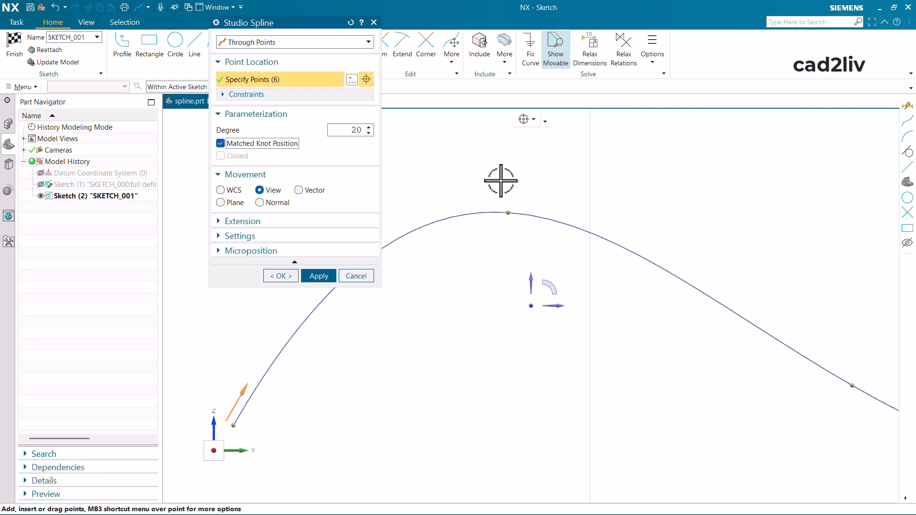
{"action": "scroll", "coordinate": [493, 184], "scroll_direction": "up", "scroll_amount": 3}
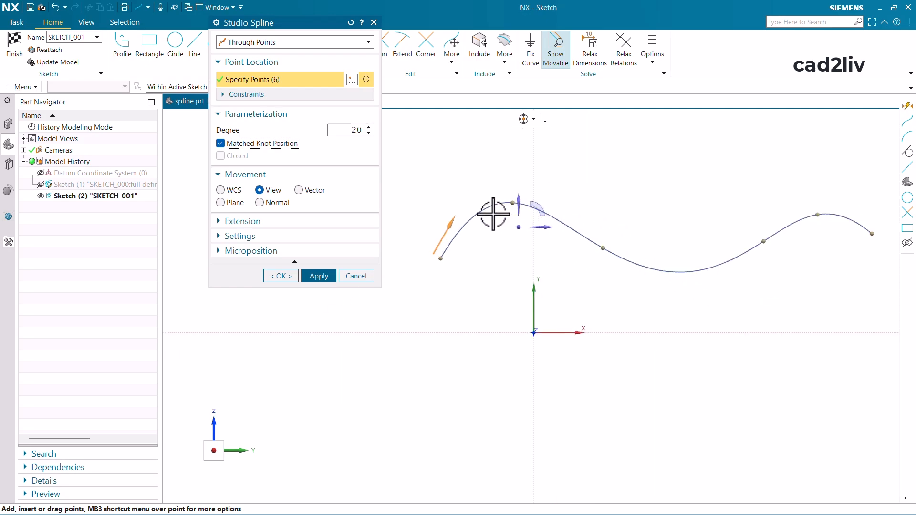
{"action": "left_click", "coordinate": [270, 147]}
- Make the spline closed and open again twice to compare both shapes
{"action": "left_click", "coordinate": [239, 154]}
{"action": "scroll", "coordinate": [446, 236], "scroll_direction": "up", "scroll_amount": 4}
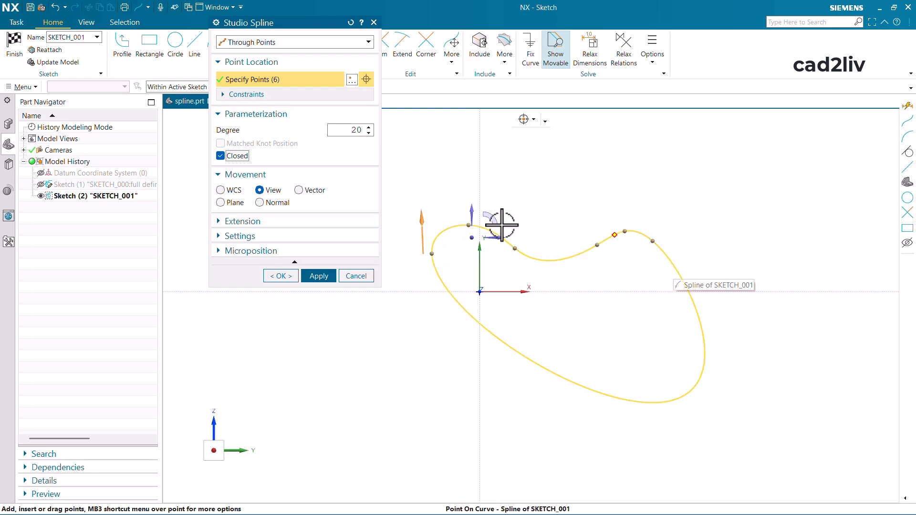
{"action": "left_click", "coordinate": [239, 158]}
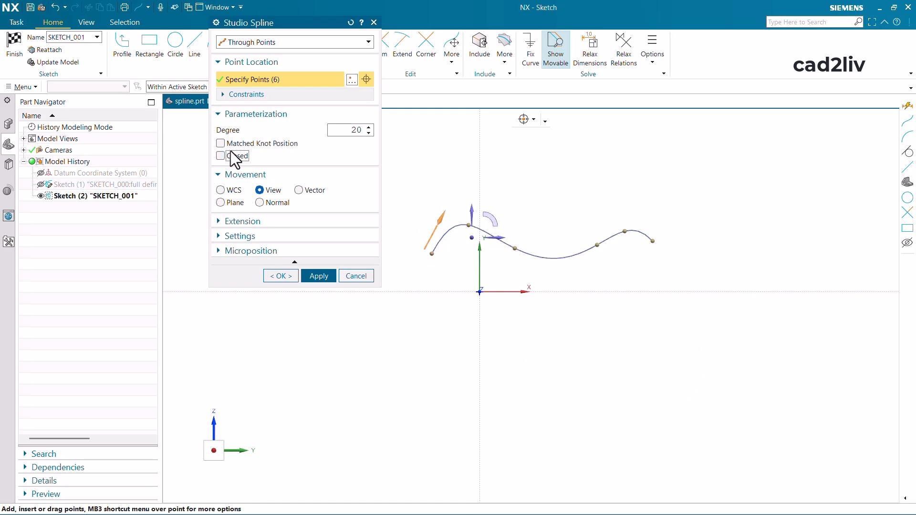
{"action": "left_click", "coordinate": [243, 155]}
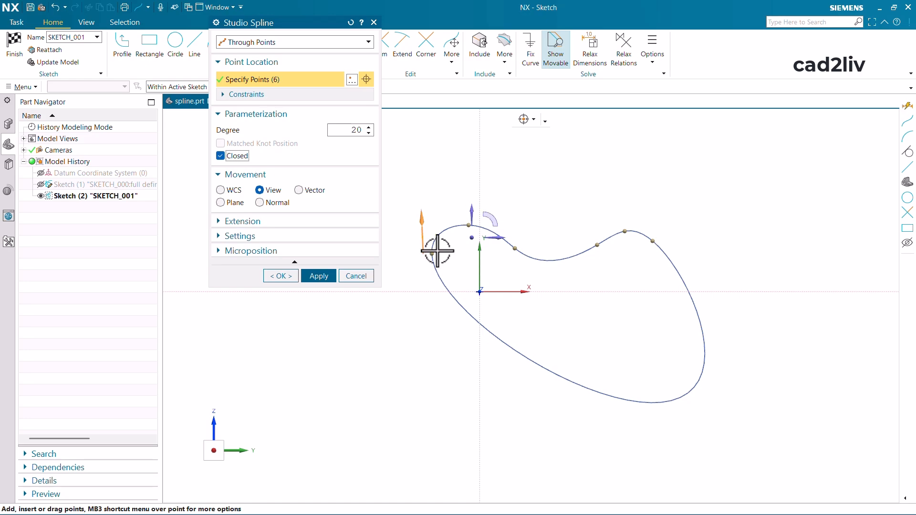
{"action": "left_click", "coordinate": [232, 156]}
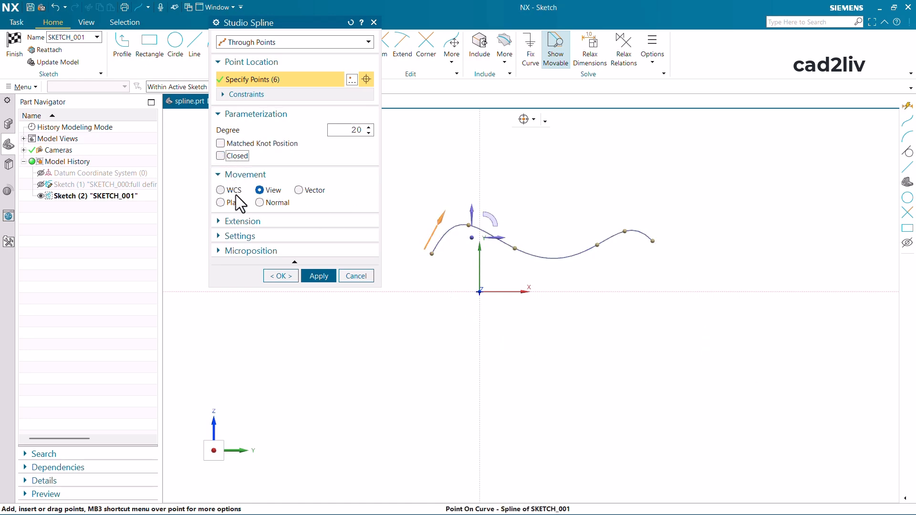
- With WCS movement, shift the third through point along the X axis and raise it along the Y axis
{"action": "left_click", "coordinate": [221, 190]}
{"action": "scroll", "coordinate": [582, 306], "scroll_direction": "down", "scroll_amount": 1}
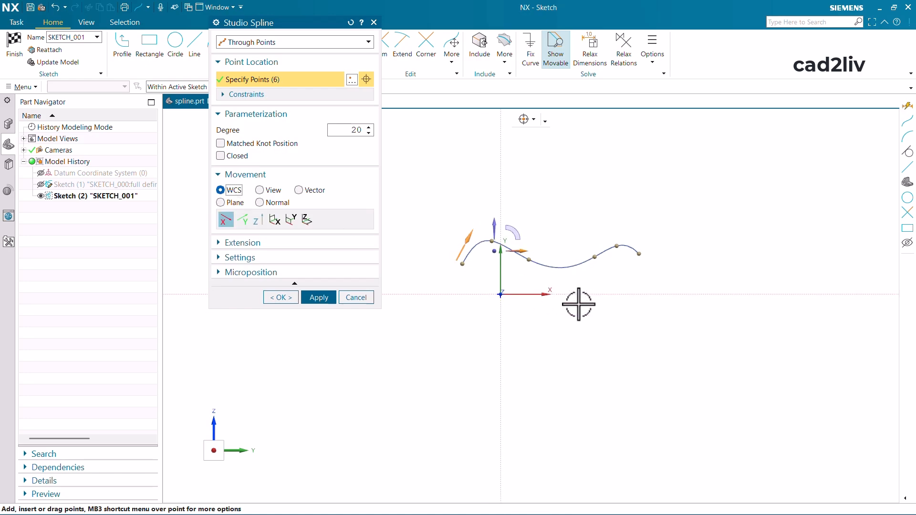
{"action": "scroll", "coordinate": [444, 239], "scroll_direction": "up", "scroll_amount": 3}
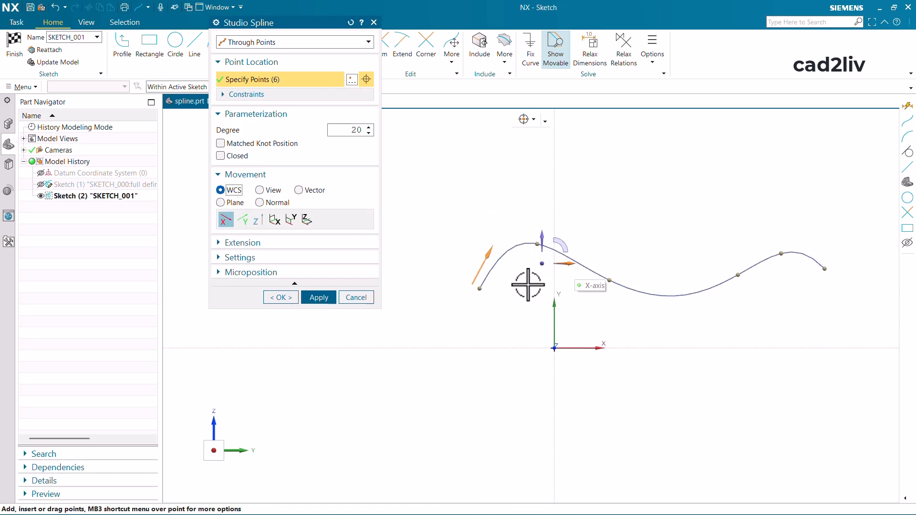
{"action": "left_click", "coordinate": [225, 220]}
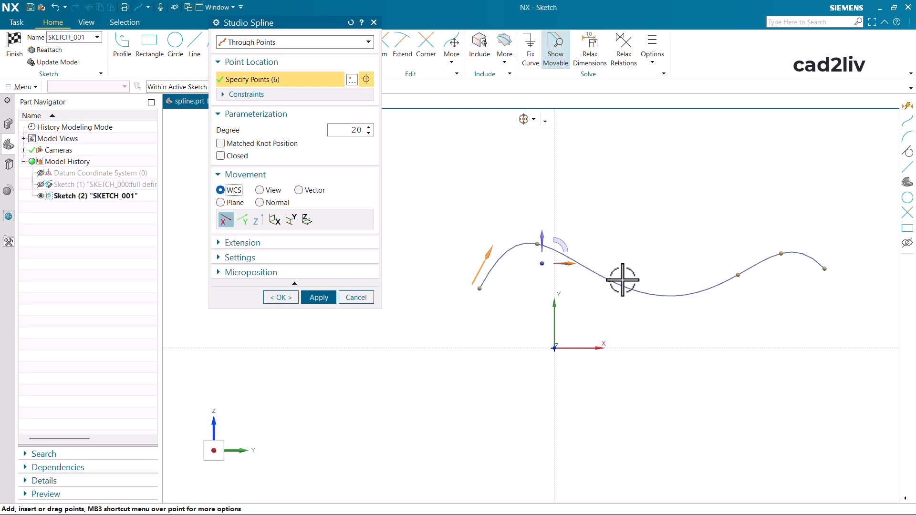
{"action": "left_click_drag", "start_coordinate": [609, 281], "coordinate": [634, 281]}
{"action": "left_click_drag", "start_coordinate": [632, 247], "coordinate": [640, 274]}
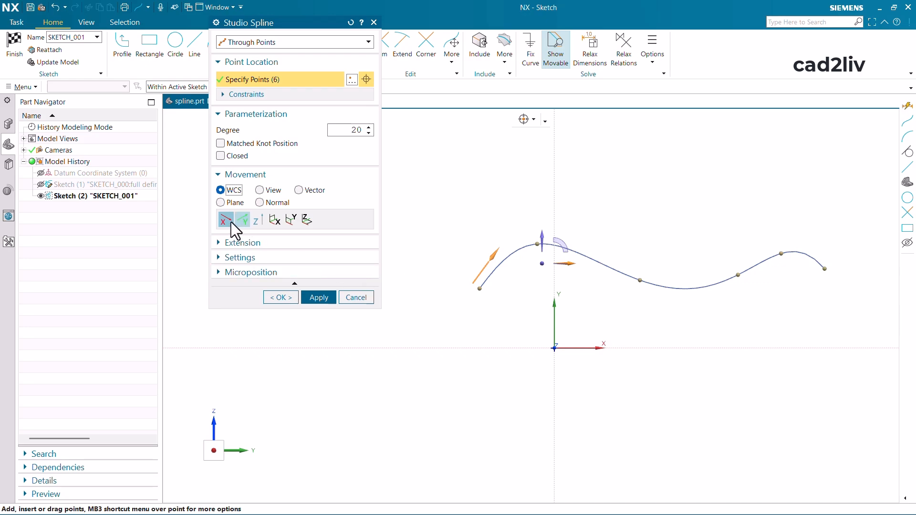
{"action": "left_click", "coordinate": [243, 222]}
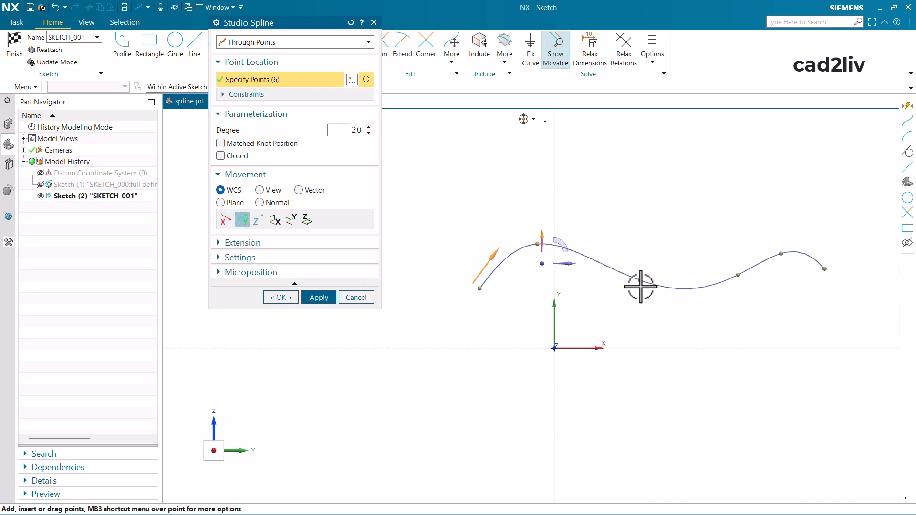
{"action": "left_click_drag", "start_coordinate": [642, 279], "coordinate": [648, 253]}
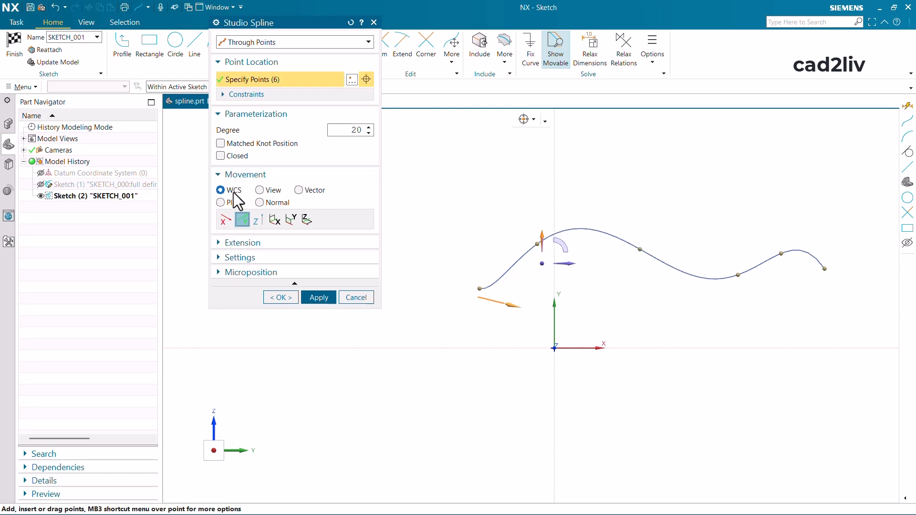
- Move the second through point along a vertical vector, and shift the start point outward along the WCS X axis
{"action": "left_click", "coordinate": [311, 191]}
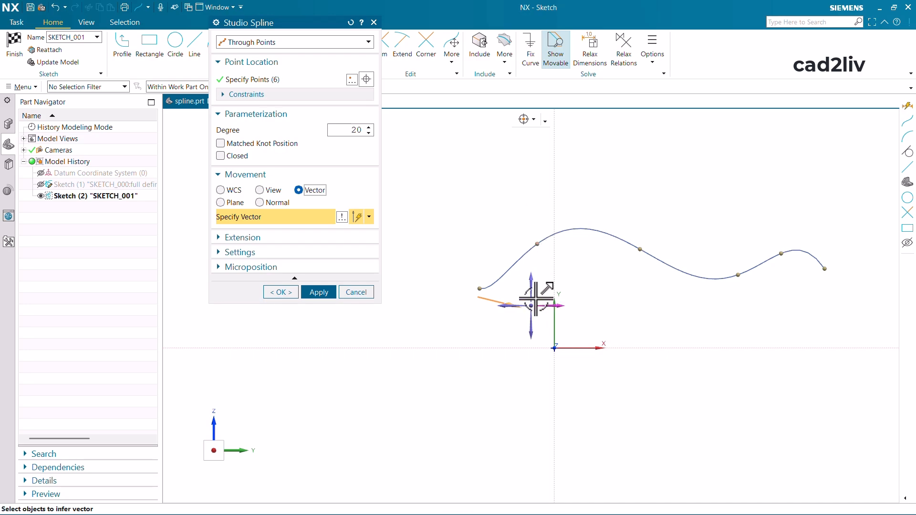
{"action": "left_click", "coordinate": [533, 281]}
{"action": "mouse_move", "coordinate": [538, 244]}
{"action": "left_mouse_down"}
{"action": "mouse_move", "coordinate": [535, 180]}
{"action": "mouse_move", "coordinate": [546, 242]}
{"action": "mouse_move", "coordinate": [537, 263]}
{"action": "mouse_move", "coordinate": [536, 247]}
{"action": "mouse_move", "coordinate": [499, 237]}
{"action": "mouse_move", "coordinate": [554, 231]}
{"action": "mouse_move", "coordinate": [537, 221]}
{"action": "left_mouse_up"}
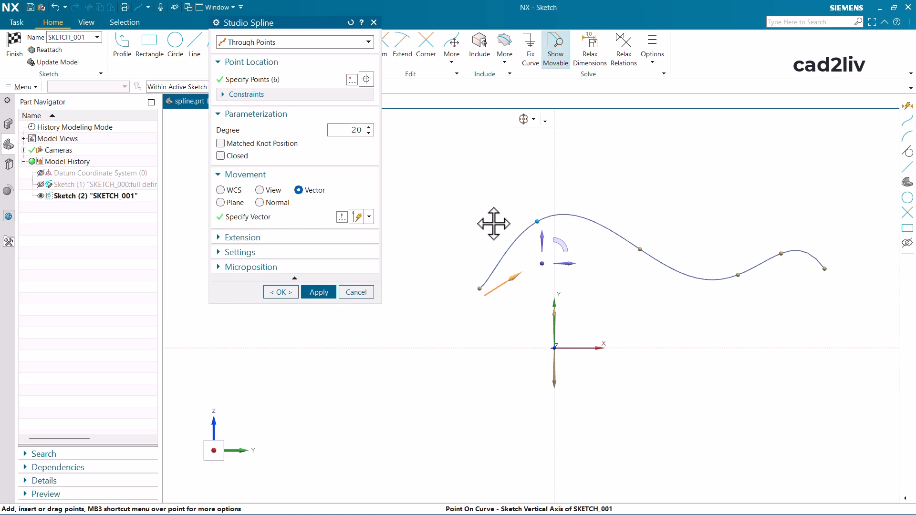
{"action": "left_click_drag", "start_coordinate": [494, 223], "coordinate": [468, 248]}
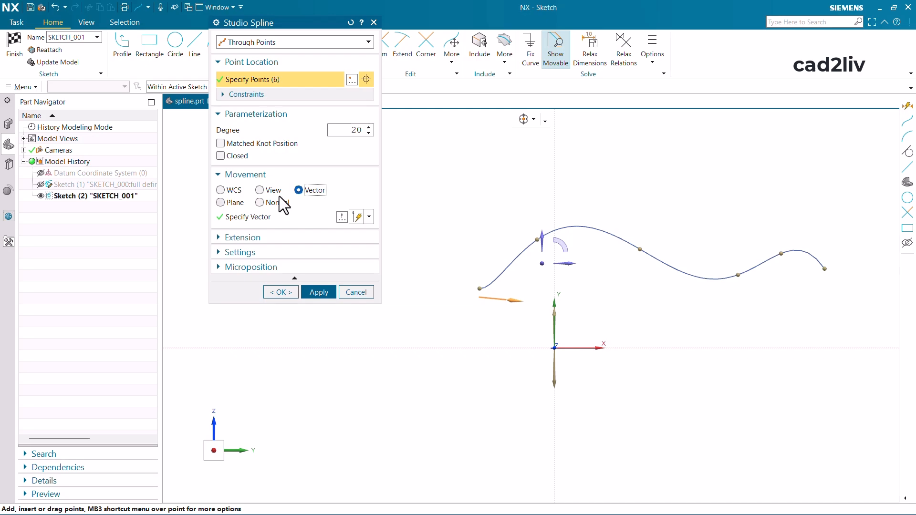
{"action": "left_click", "coordinate": [559, 262]}
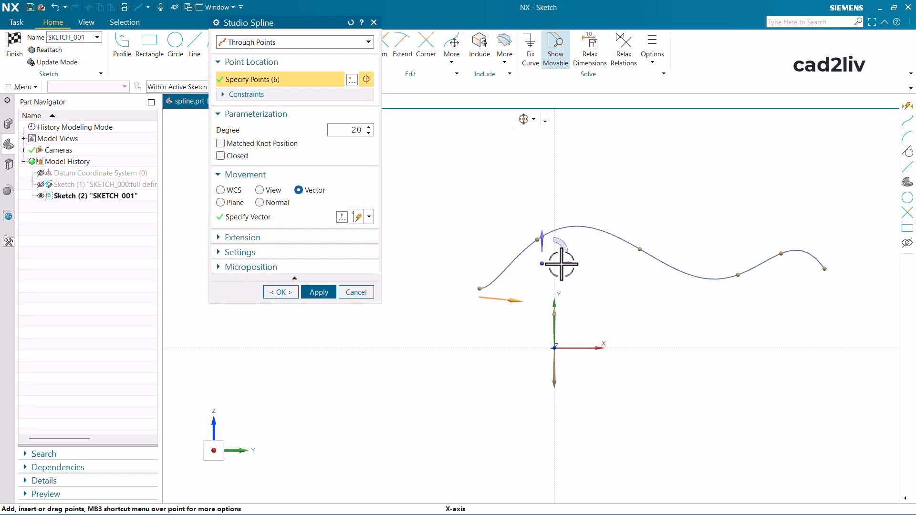
{"action": "left_click_drag", "start_coordinate": [448, 279], "coordinate": [497, 252]}
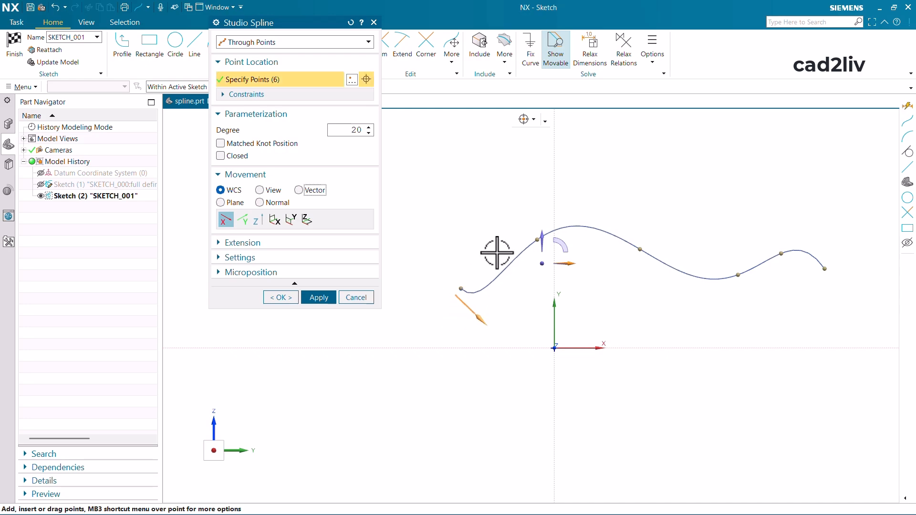
- Extend both spline ends symmetrically by value, to 330 mm
{"action": "left_click", "coordinate": [277, 244]}
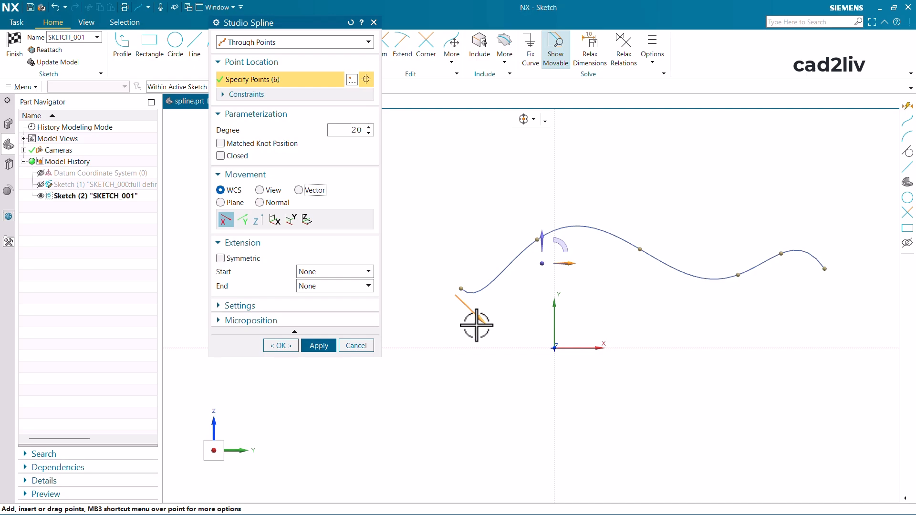
{"action": "left_click", "coordinate": [222, 260]}
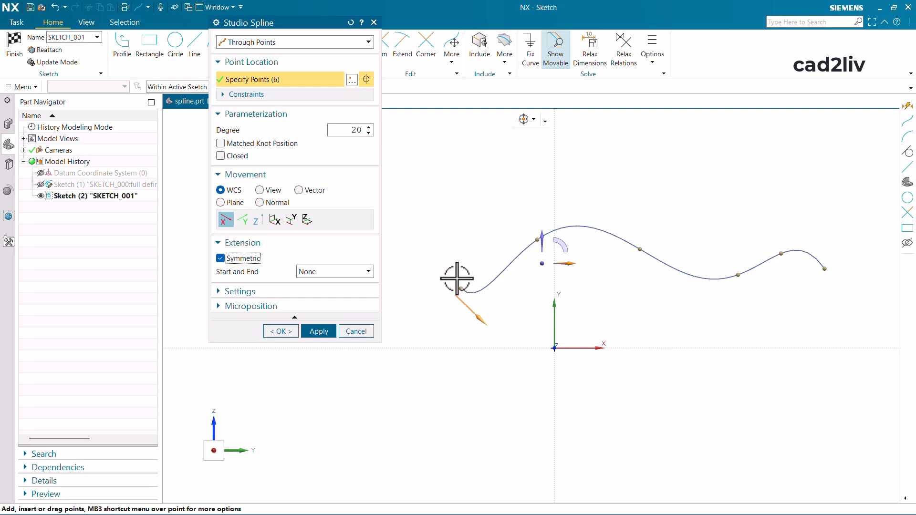
{"action": "left_click", "coordinate": [365, 272]}
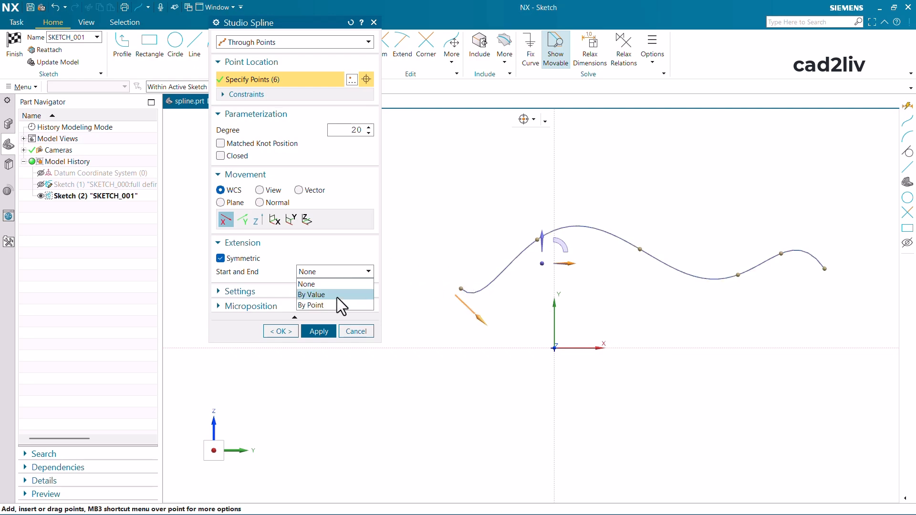
{"action": "left_click", "coordinate": [336, 297]}
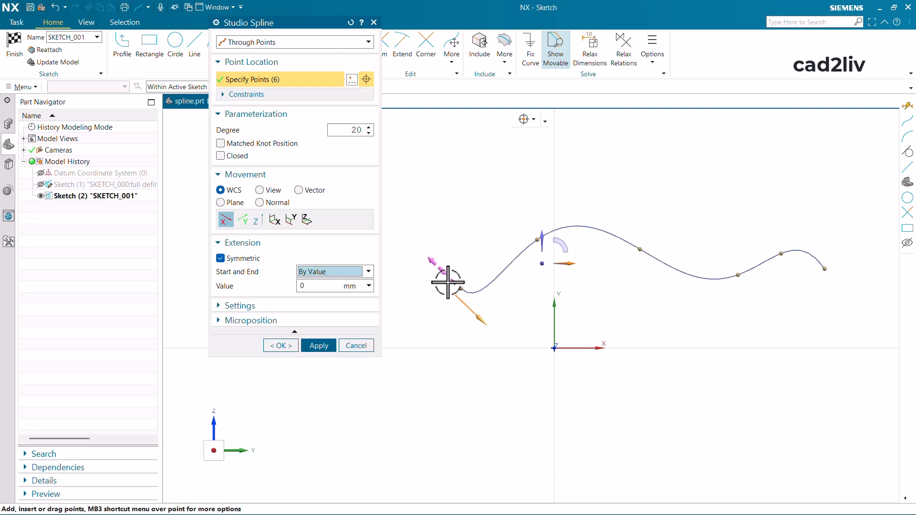
{"action": "mouse_move", "coordinate": [448, 282]}
{"action": "left_mouse_down"}
{"action": "mouse_move", "coordinate": [435, 312]}
{"action": "mouse_move", "coordinate": [416, 229]}
{"action": "mouse_move", "coordinate": [418, 170]}
{"action": "mouse_move", "coordinate": [425, 204]}
{"action": "mouse_move", "coordinate": [420, 174]}
{"action": "mouse_move", "coordinate": [424, 188]}
{"action": "left_mouse_up"}
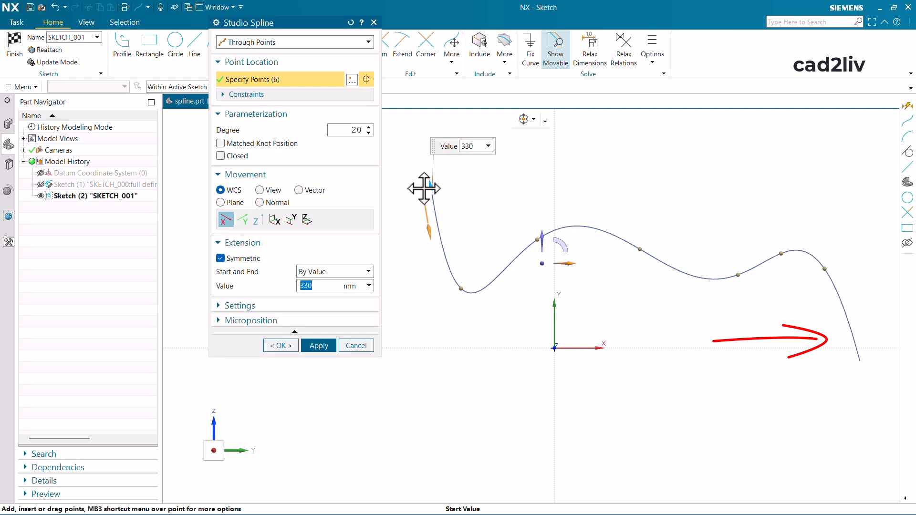
- Make the extension non-symmetric and set the start extension by value to 150 mm
{"action": "left_click", "coordinate": [225, 259]}
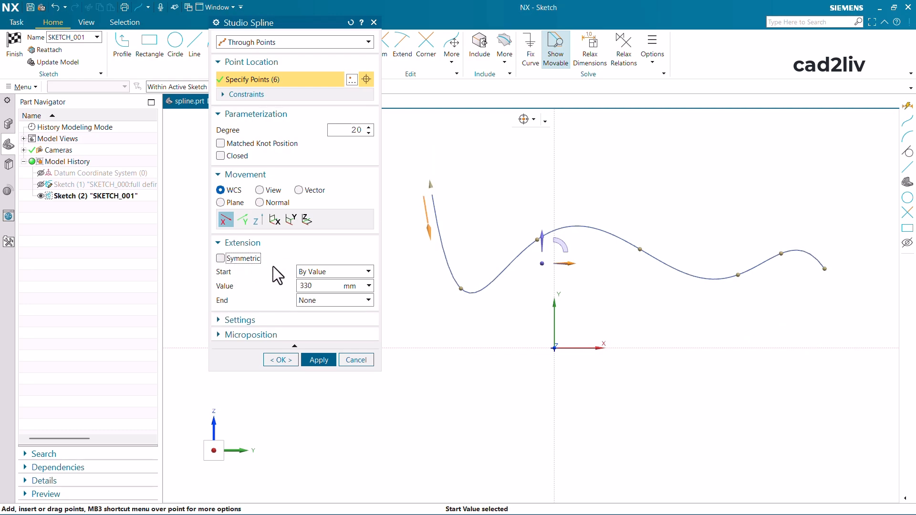
{"action": "left_click", "coordinate": [315, 272]}
{"action": "left_click", "coordinate": [311, 291]}
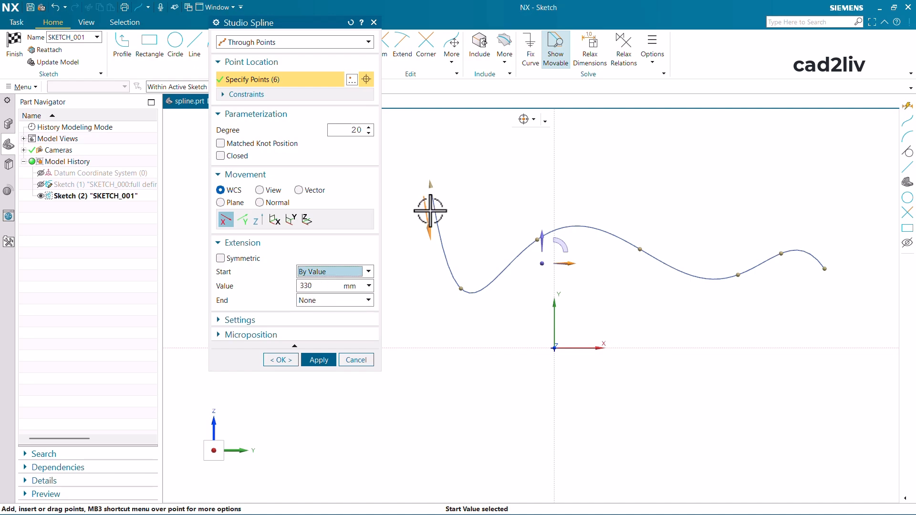
{"action": "left_click_drag", "start_coordinate": [430, 210], "coordinate": [443, 235]}
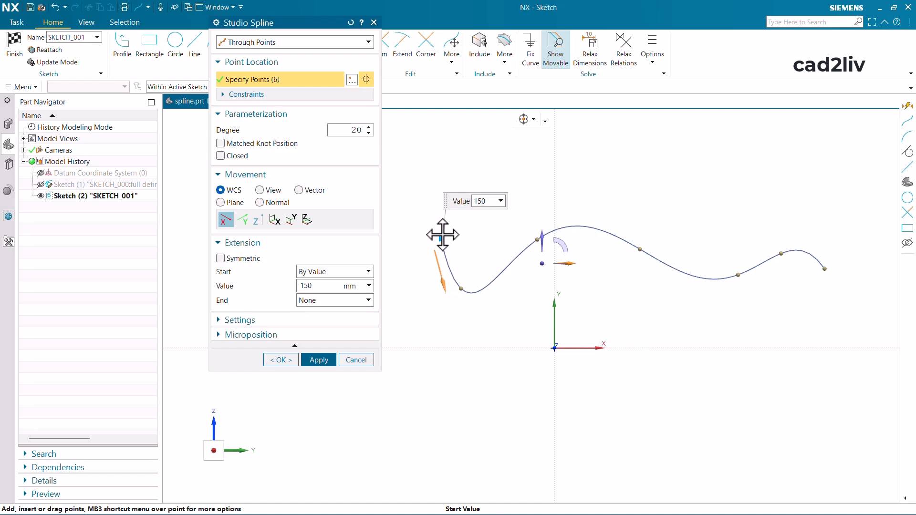
- Extend the spline's end by value, to 100 mm
{"action": "left_click", "coordinate": [316, 299]}
{"action": "left_click", "coordinate": [322, 324]}
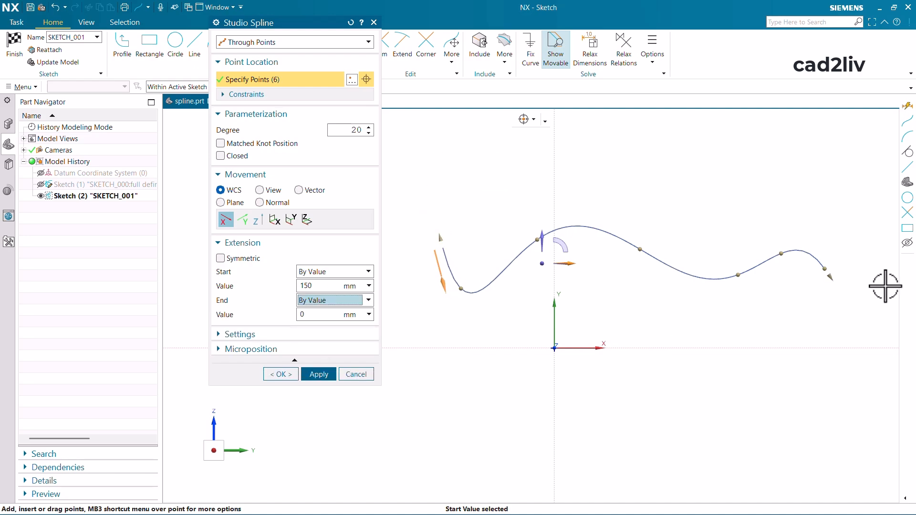
{"action": "left_click_drag", "start_coordinate": [829, 276], "coordinate": [845, 305]}
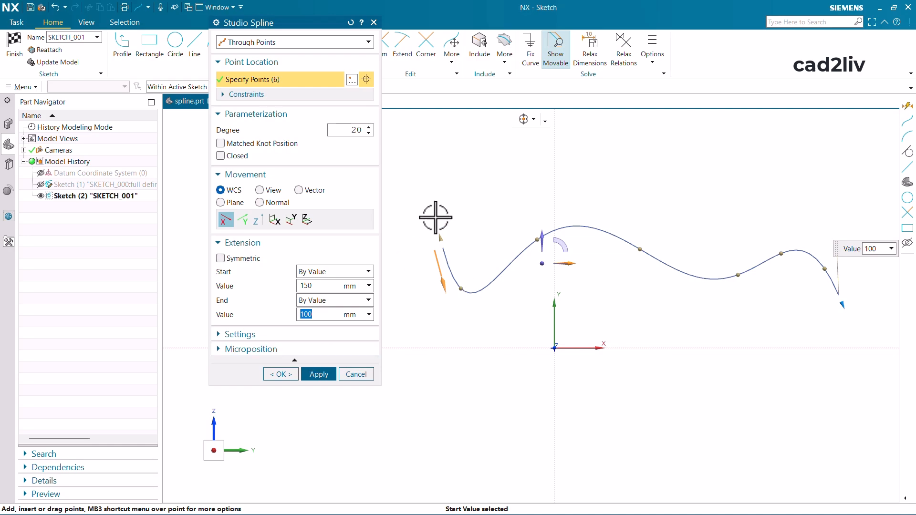
- Show the Microposition settings and move the second through point along X toward the start point at normal rate
{"action": "left_click", "coordinate": [321, 350]}
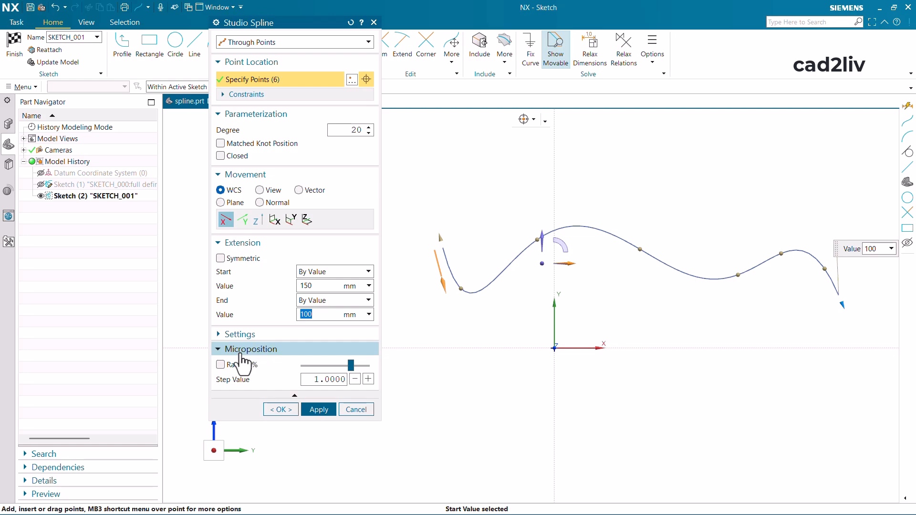
{"action": "left_click", "coordinate": [540, 240]}
{"action": "left_click_drag", "start_coordinate": [537, 188], "coordinate": [501, 251]}
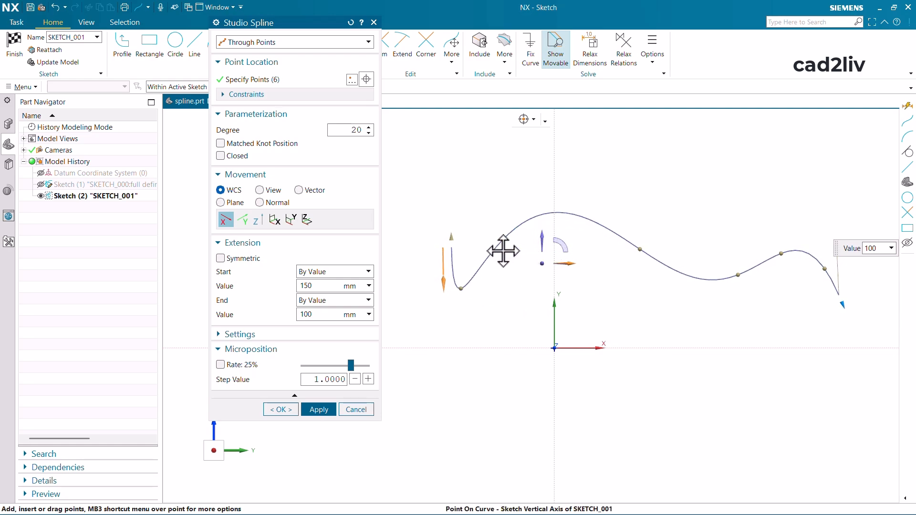
- Enable the Microposition rate at 5% and finely adjust the second through point along X
{"action": "left_click", "coordinate": [248, 364]}
{"action": "left_click_drag", "start_coordinate": [351, 367], "coordinate": [335, 371]}
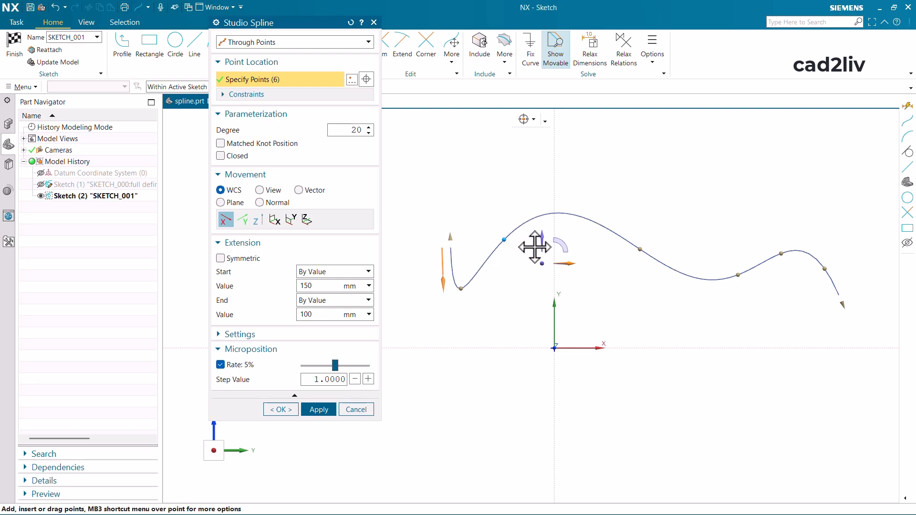
{"action": "mouse_move", "coordinate": [535, 247]}
{"action": "left_mouse_down"}
{"action": "mouse_move", "coordinate": [567, 245]}
{"action": "mouse_move", "coordinate": [536, 243]}
{"action": "left_mouse_up"}
{"action": "scroll", "coordinate": [504, 249], "scroll_direction": "up", "scroll_amount": 6}
{"action": "left_click_drag", "start_coordinate": [532, 281], "coordinate": [593, 247]}
{"action": "scroll", "coordinate": [549, 229], "scroll_direction": "down", "scroll_amount": 8}
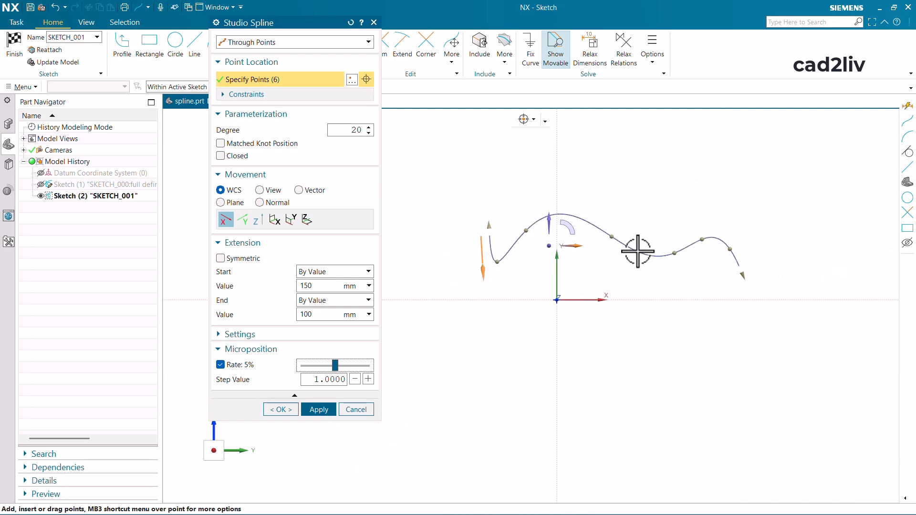
- Disable the Microposition rate and shift the second through point slightly along X at full rate
{"action": "left_click", "coordinate": [241, 365]}
{"action": "scroll", "coordinate": [538, 222], "scroll_direction": "up", "scroll_amount": 3}
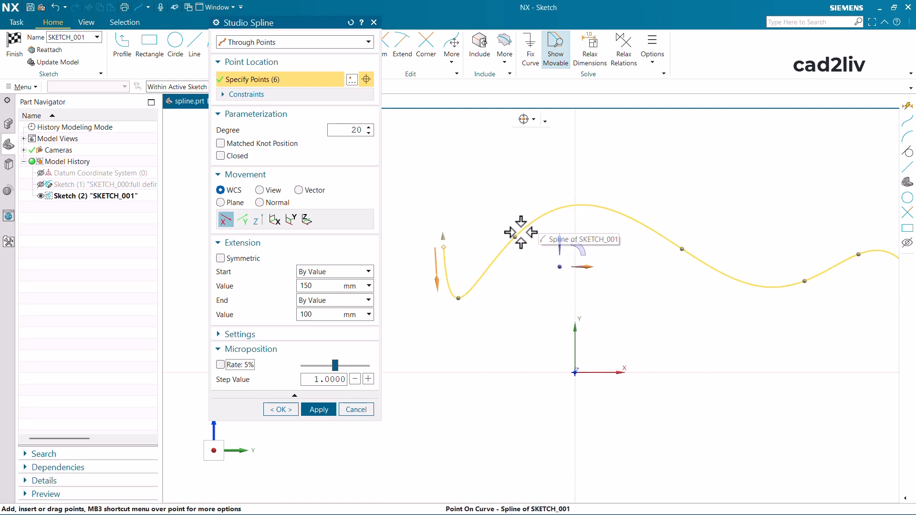
{"action": "mouse_move", "coordinate": [520, 232]}
{"action": "left_mouse_down"}
{"action": "mouse_move", "coordinate": [606, 242]}
{"action": "mouse_move", "coordinate": [494, 233]}
{"action": "mouse_move", "coordinate": [578, 247]}
{"action": "mouse_move", "coordinate": [524, 238]}
{"action": "left_mouse_up"}
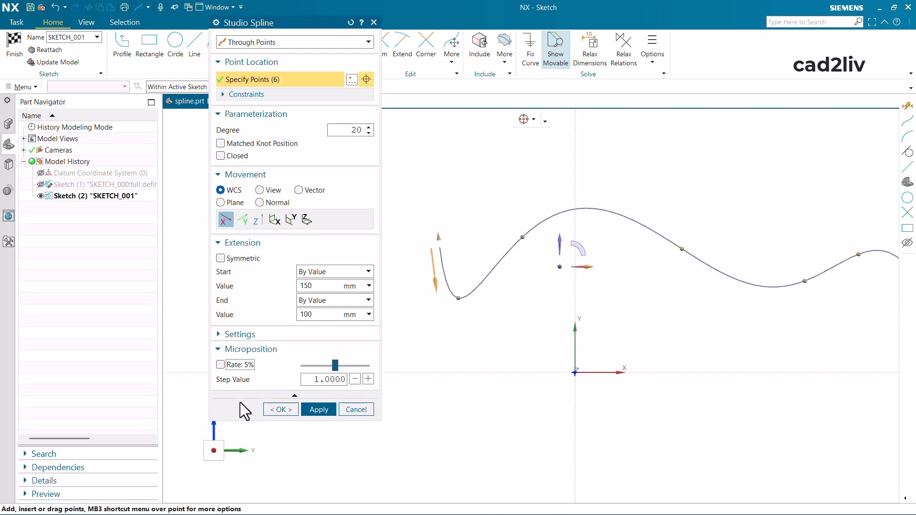
- Re-enable the 5% Microposition rate and fine-tune the second through point along X again
{"action": "left_click", "coordinate": [233, 368]}
{"action": "scroll", "coordinate": [534, 220], "scroll_direction": "up", "scroll_amount": 3}
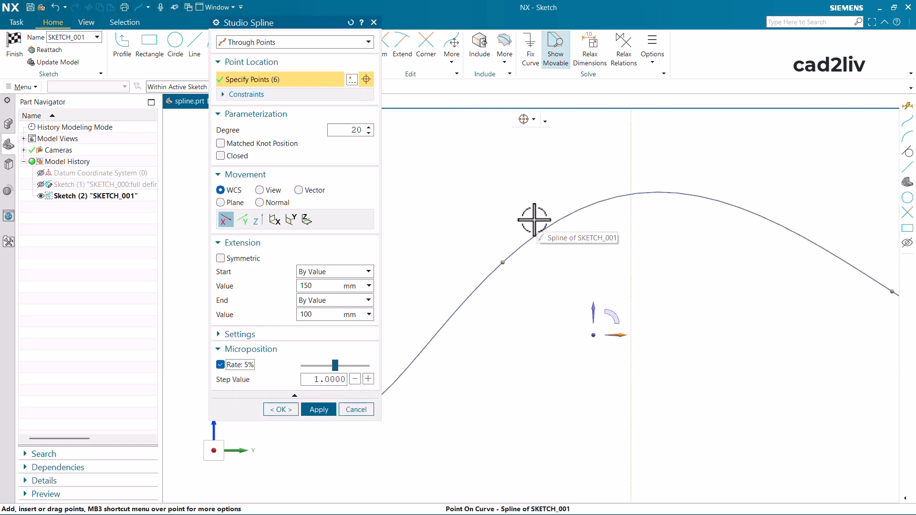
{"action": "scroll", "coordinate": [534, 220], "scroll_direction": "up", "scroll_amount": 1}
{"action": "mouse_move", "coordinate": [501, 275]}
{"action": "left_mouse_down"}
{"action": "mouse_move", "coordinate": [565, 280]}
{"action": "mouse_move", "coordinate": [538, 225]}
{"action": "left_mouse_up"}
{"action": "scroll", "coordinate": [537, 217], "scroll_direction": "down", "scroll_amount": 3}
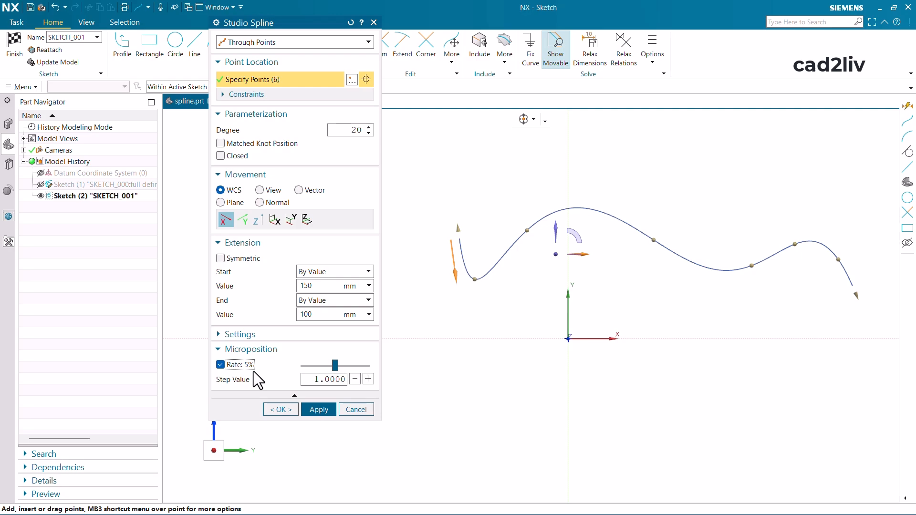
- Accept the studio spline with its extensions and finish SKETCH_001
{"action": "left_click", "coordinate": [285, 413]}
{"action": "left_click", "coordinate": [457, 284]}
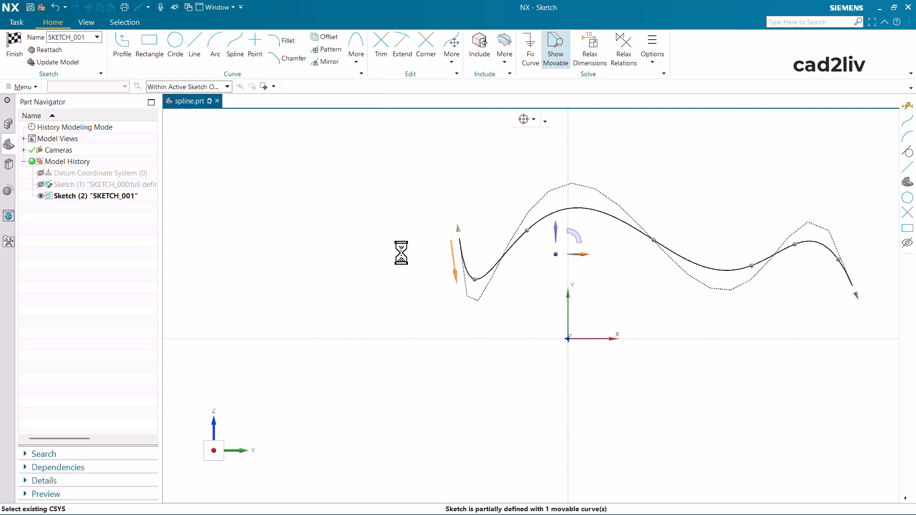
{"action": "scroll", "coordinate": [399, 249], "scroll_direction": "down", "scroll_amount": 3}
{"action": "scroll", "coordinate": [530, 228], "scroll_direction": "up", "scroll_amount": 2}
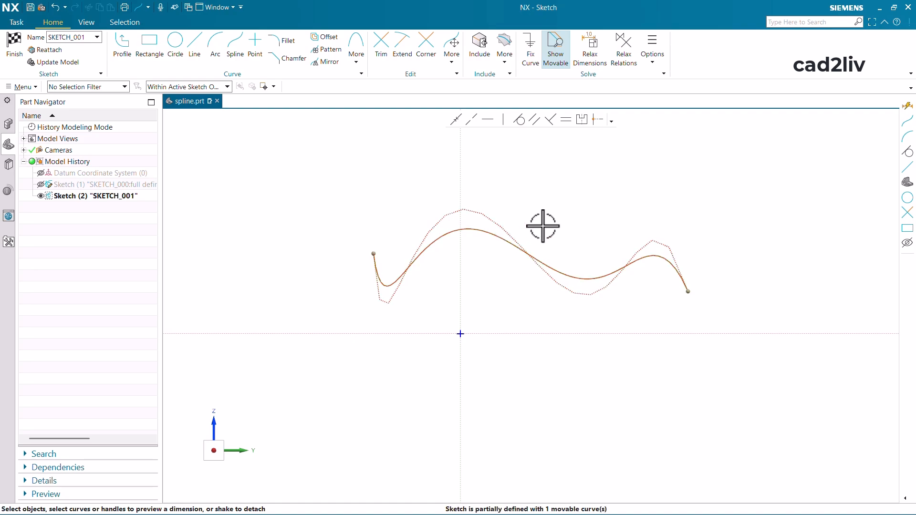
{"action": "left_click", "coordinate": [14, 40]}
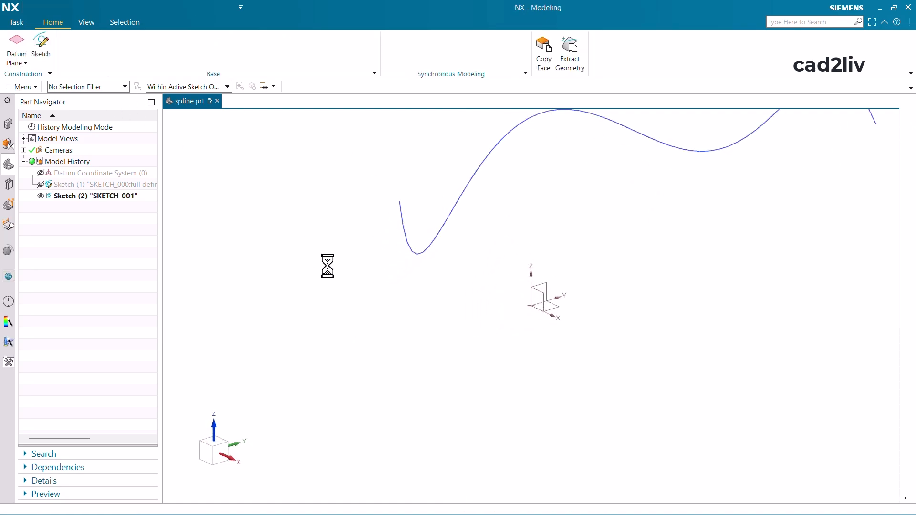
- Hide SKETCH_001, show the "SKETCH_000:full defined spline" sketch, and open it for editing
{"action": "left_click", "coordinate": [41, 197]}
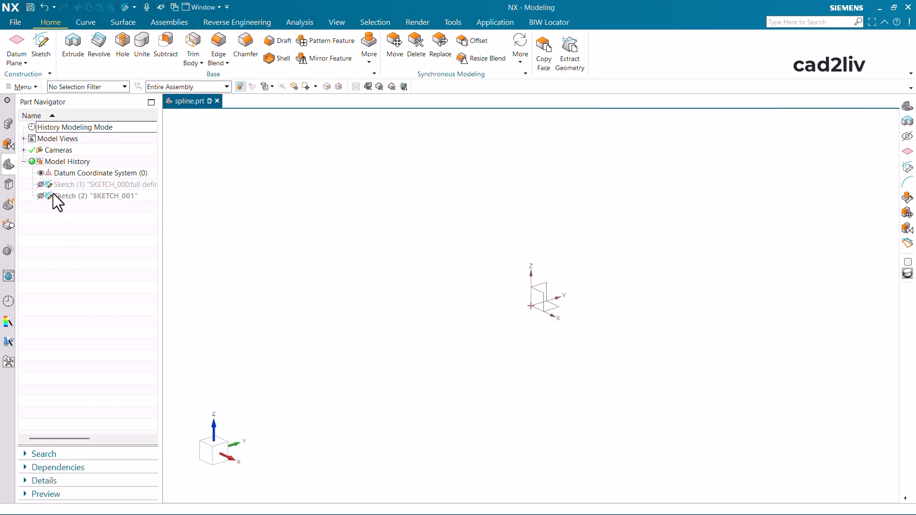
{"action": "left_click", "coordinate": [40, 185]}
{"action": "double_click", "coordinate": [84, 185]}
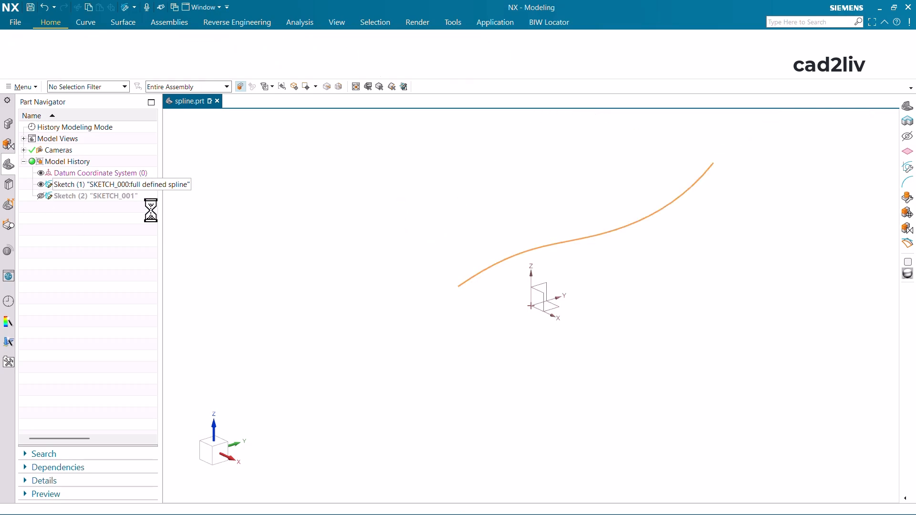